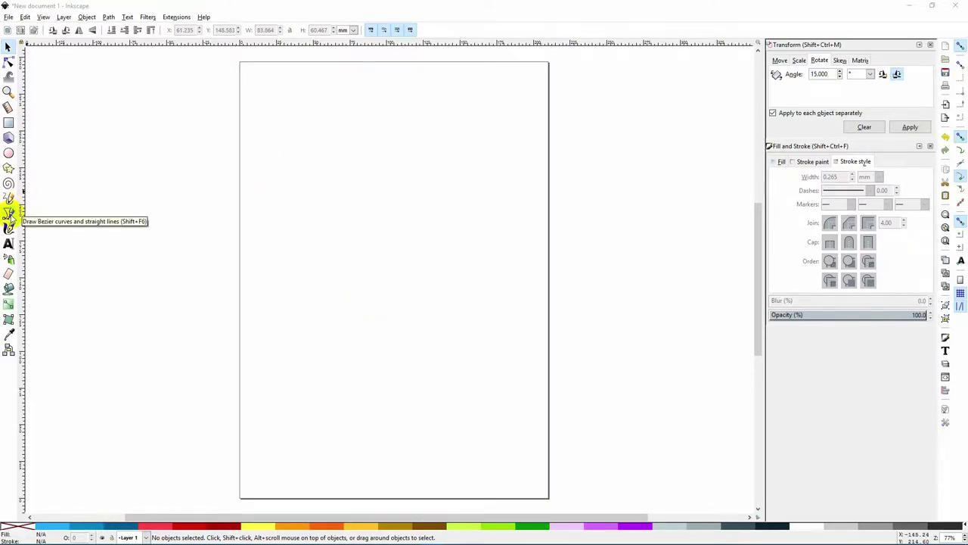
- Draw the first three rounded petals of a flower outline in the page's upper half with the Bezier tool, clockwise around a common centre
{"action": "left_click", "coordinate": [9, 214]}
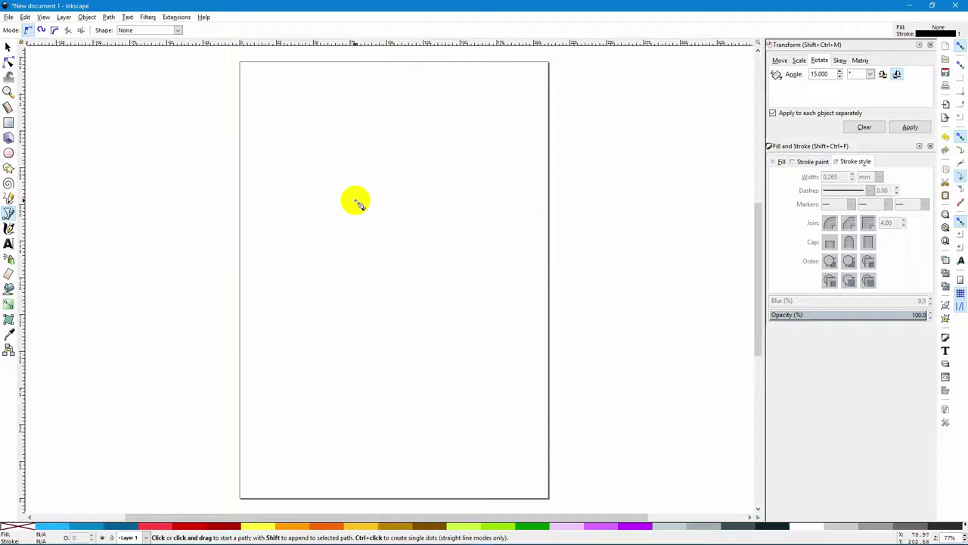
{"action": "left_click", "coordinate": [356, 201]}
{"action": "left_click", "coordinate": [356, 201]}
{"action": "left_click_drag", "start_coordinate": [356, 201], "coordinate": [357, 140]}
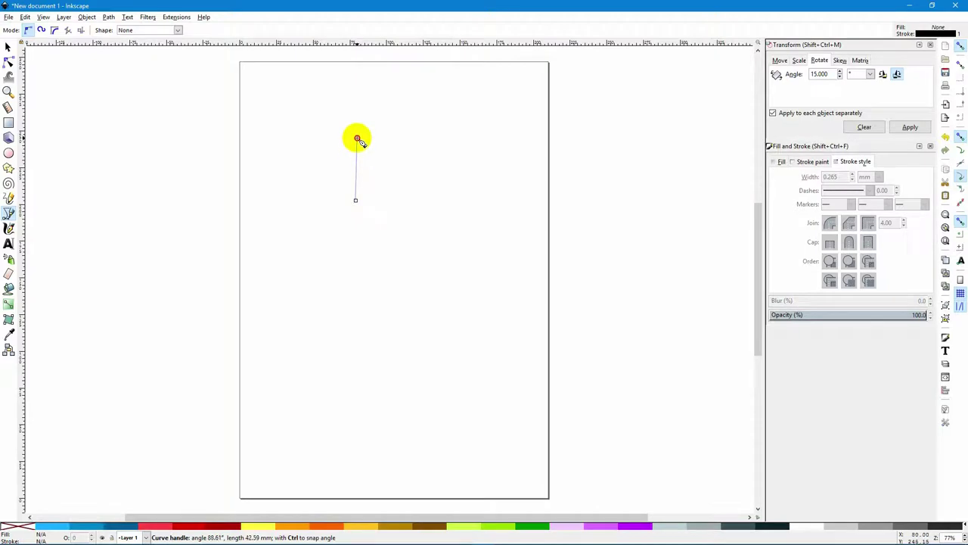
{"action": "left_click_drag", "start_coordinate": [358, 140], "coordinate": [358, 140]}
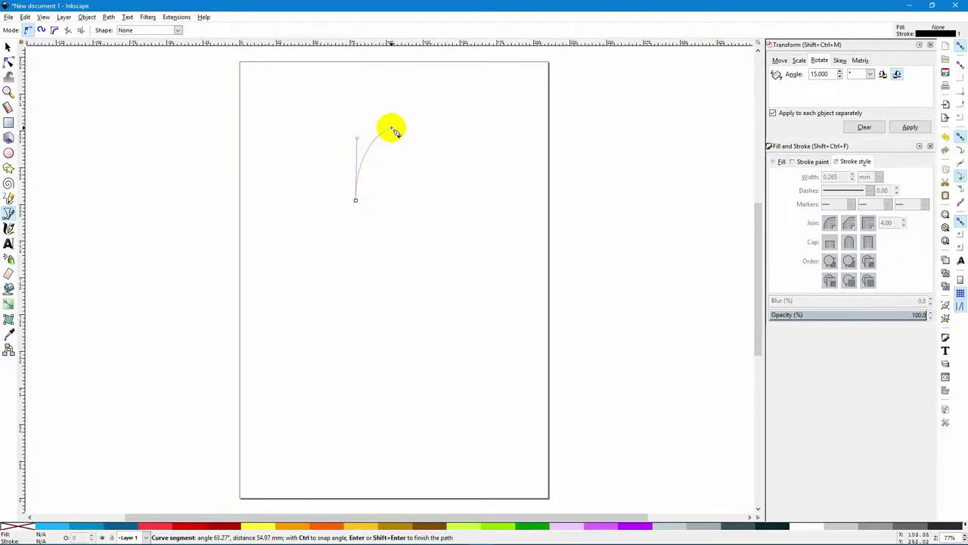
{"action": "left_click_drag", "start_coordinate": [394, 131], "coordinate": [407, 136]}
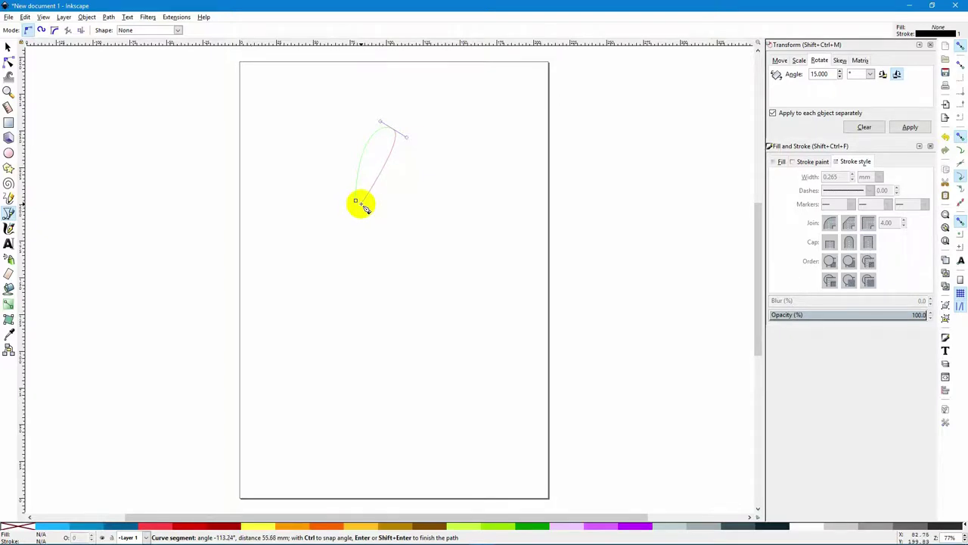
{"action": "left_click_drag", "start_coordinate": [361, 205], "coordinate": [445, 190]}
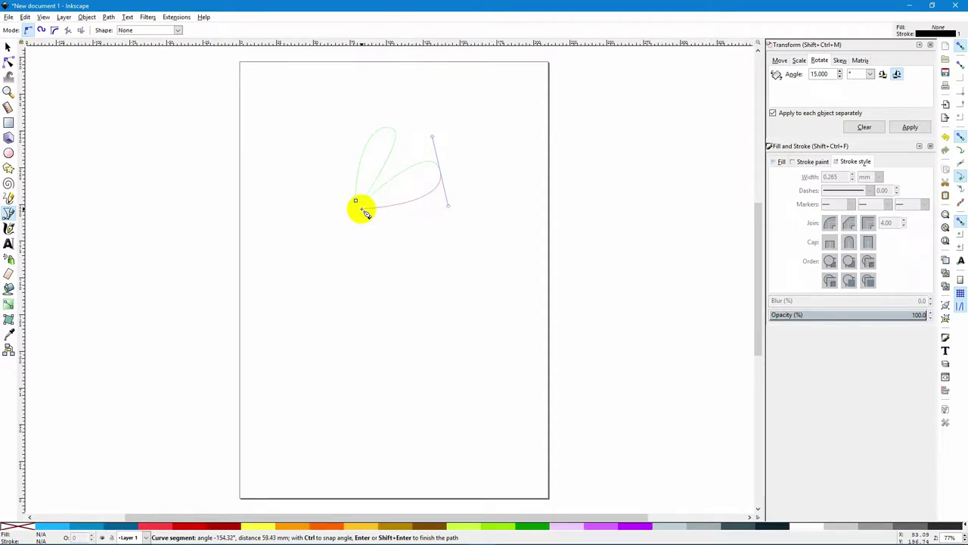
{"action": "left_click", "coordinate": [364, 212]}
{"action": "left_click_drag", "start_coordinate": [438, 227], "coordinate": [422, 257]}
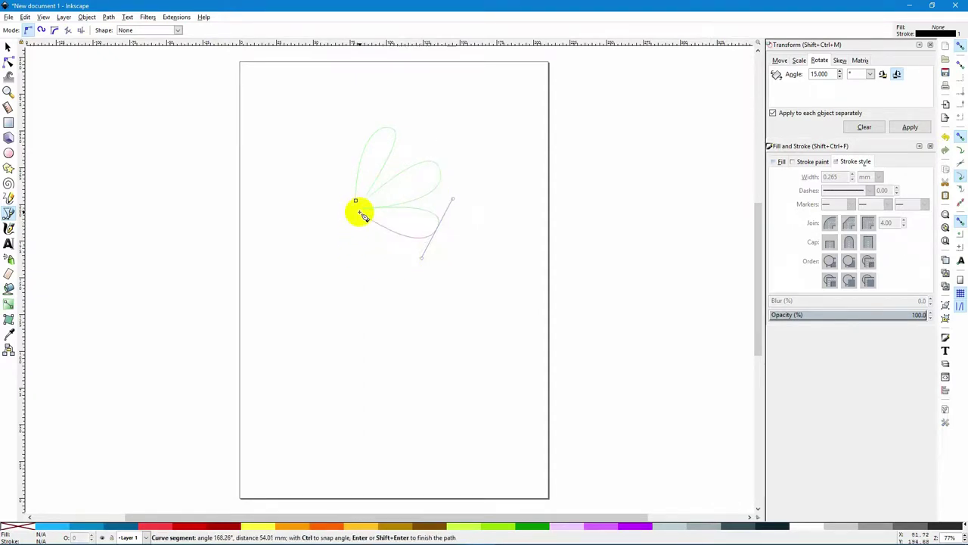
{"action": "left_click", "coordinate": [361, 214]}
- Add four more petals clockwise around the centre and close the path at its start node to complete a seven-petal flower
{"action": "left_click_drag", "start_coordinate": [383, 295], "coordinate": [358, 306]}
{"action": "left_click", "coordinate": [352, 216]}
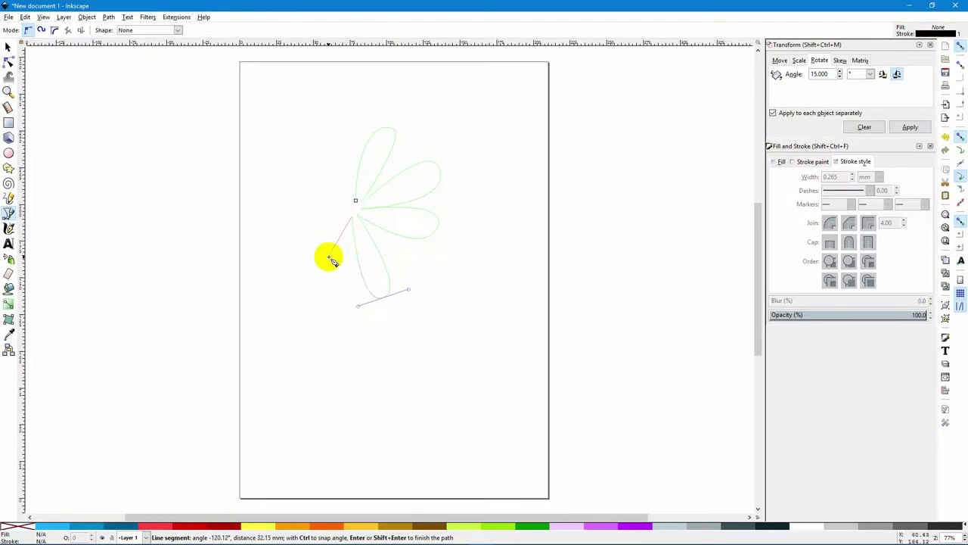
{"action": "left_click_drag", "start_coordinate": [301, 286], "coordinate": [285, 268]}
{"action": "left_click", "coordinate": [348, 216]}
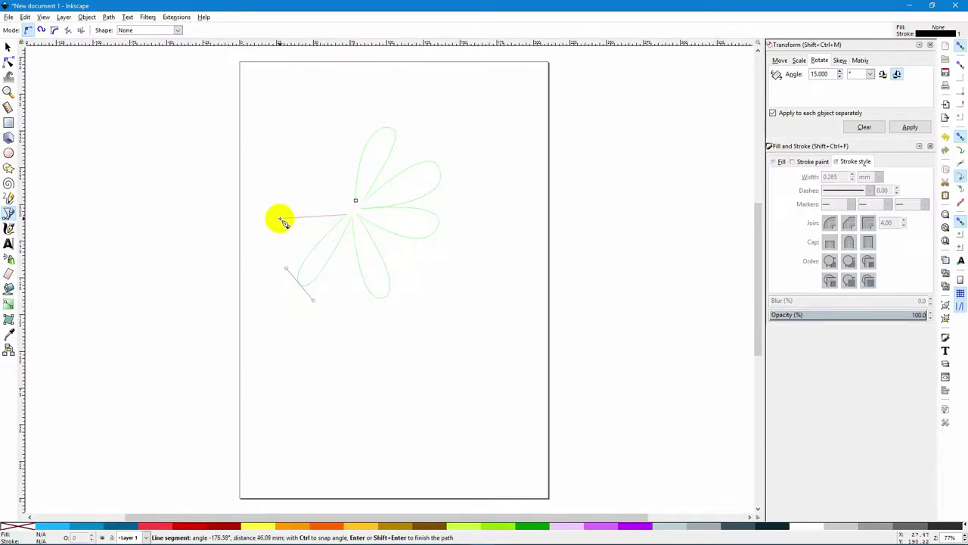
{"action": "left_click_drag", "start_coordinate": [262, 219], "coordinate": [262, 195]}
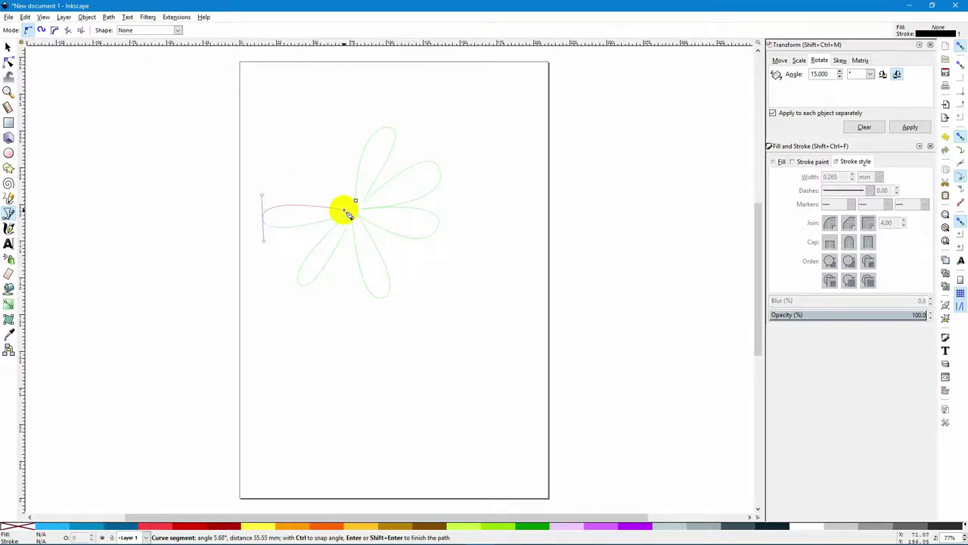
{"action": "left_click", "coordinate": [346, 212]}
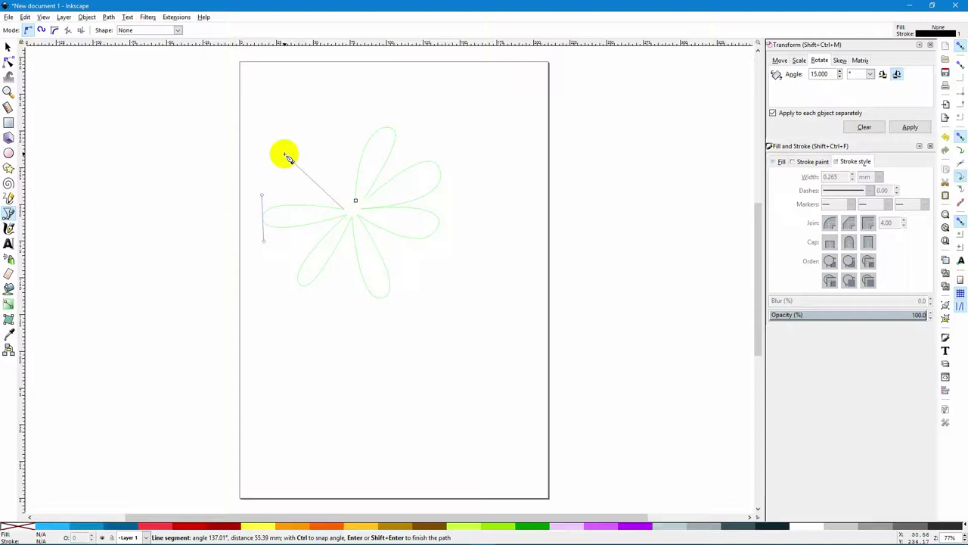
{"action": "left_click_drag", "start_coordinate": [284, 155], "coordinate": [307, 131]}
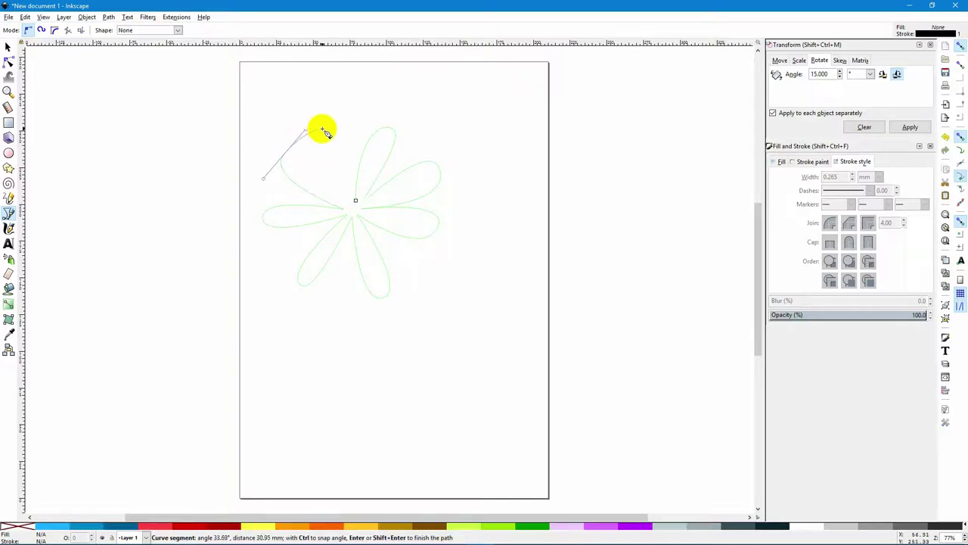
{"action": "left_click", "coordinate": [356, 201]}
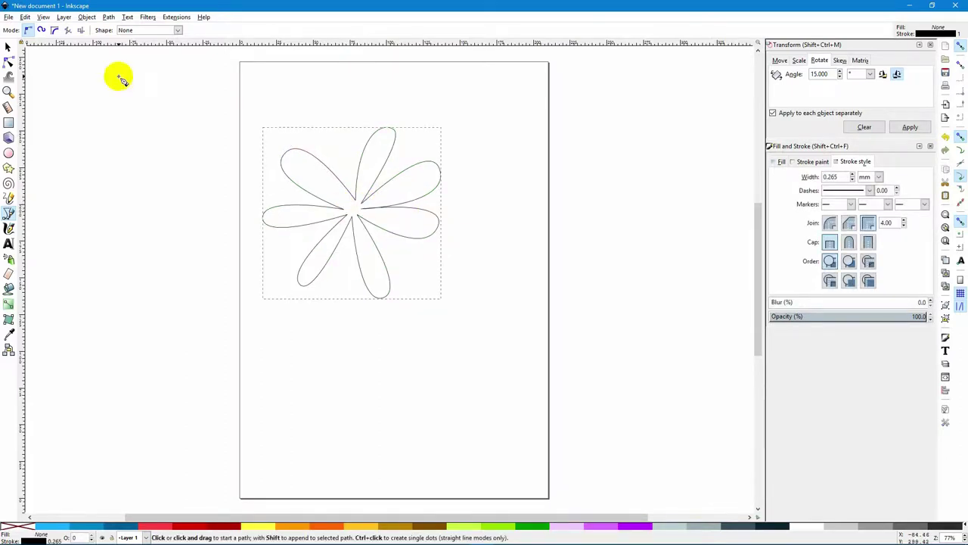
- Move the flower towards the page's centre and reshape it by adjusting the nodes and handles of its top, lower-right and lower-left petals
{"action": "left_click", "coordinate": [8, 47]}
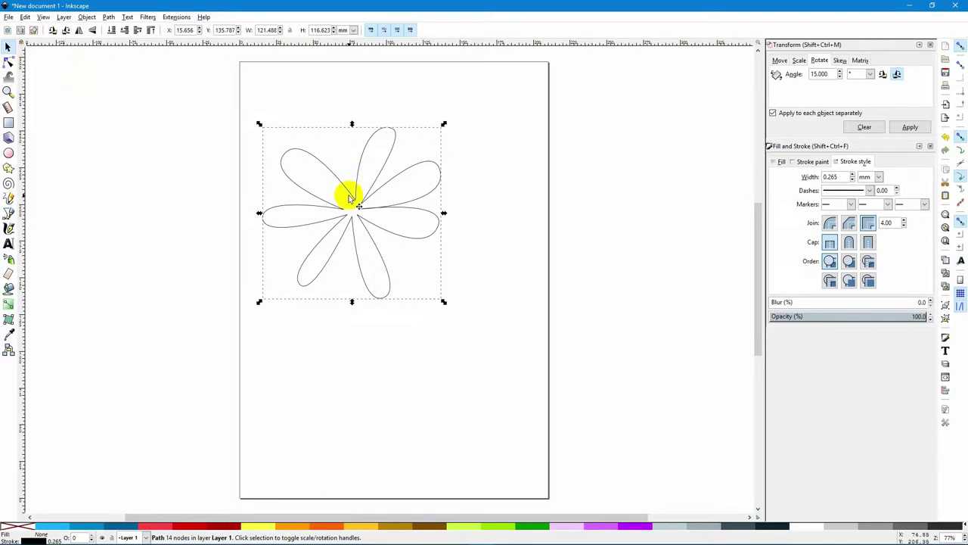
{"action": "left_click_drag", "start_coordinate": [361, 166], "coordinate": [394, 148]}
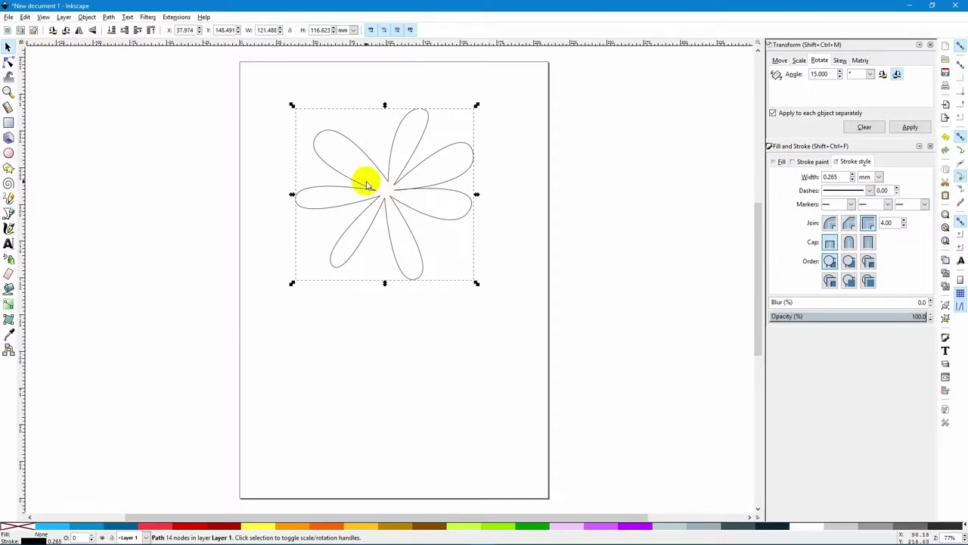
{"action": "left_click", "coordinate": [8, 61]}
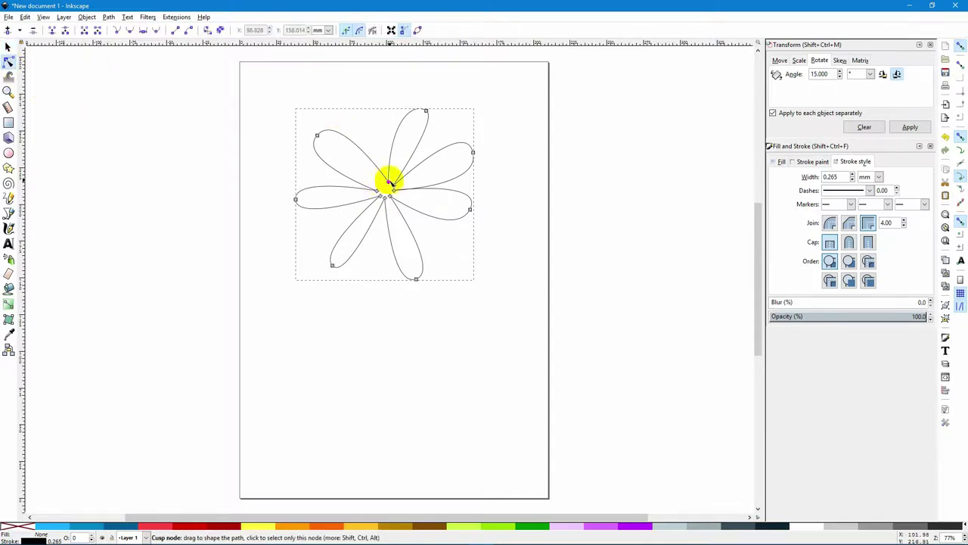
{"action": "left_click_drag", "start_coordinate": [390, 181], "coordinate": [382, 181]}
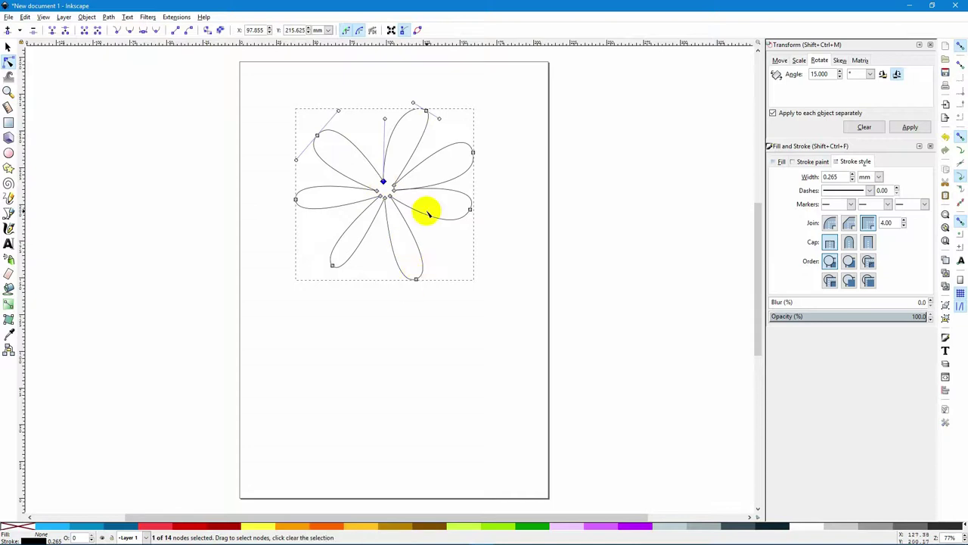
{"action": "left_click_drag", "start_coordinate": [425, 112], "coordinate": [437, 117]}
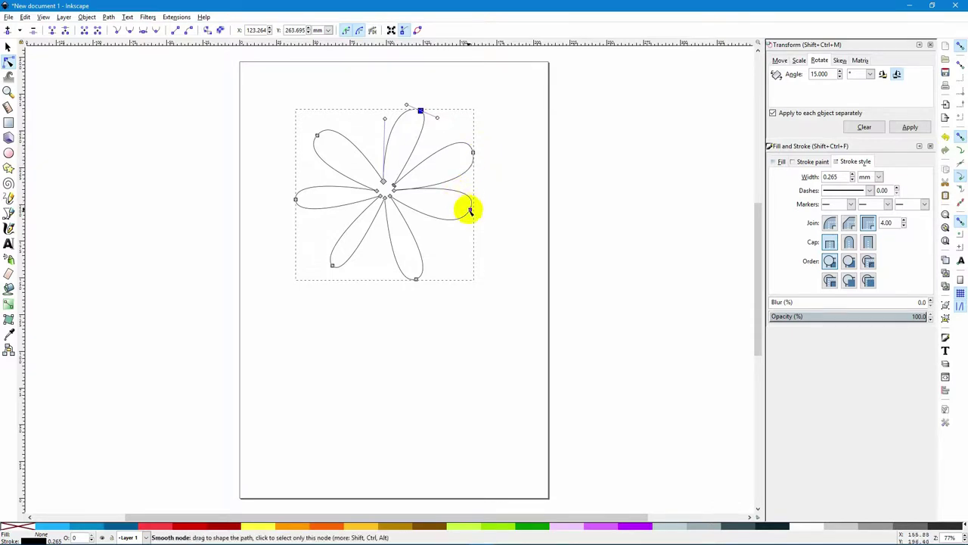
{"action": "left_click_drag", "start_coordinate": [471, 211], "coordinate": [470, 224]}
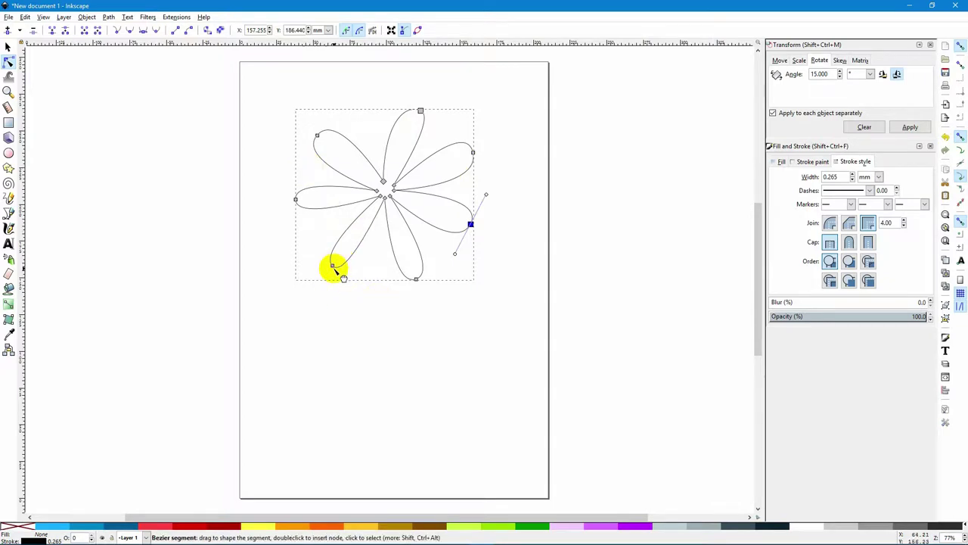
{"action": "left_click_drag", "start_coordinate": [333, 265], "coordinate": [295, 254]}
{"action": "left_click_drag", "start_coordinate": [338, 293], "coordinate": [346, 291]}
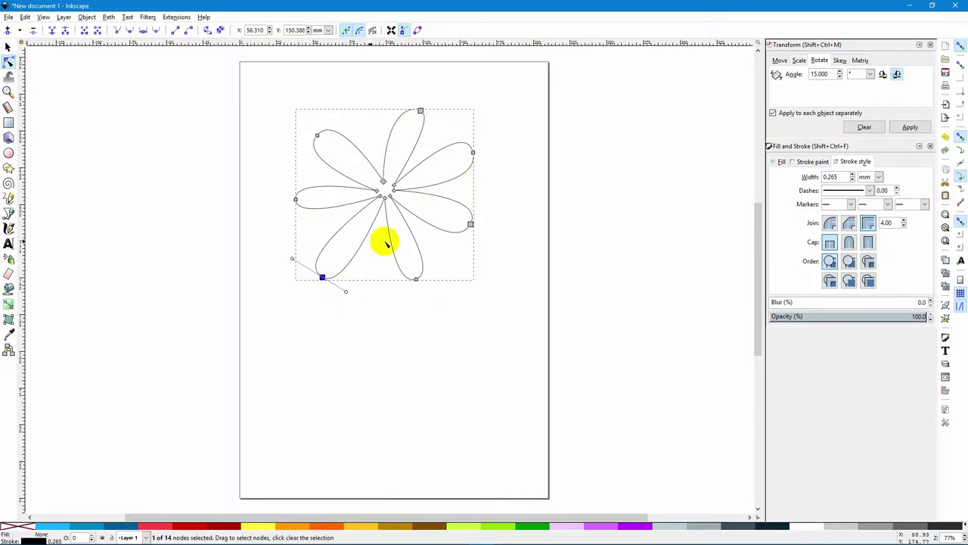
- Move the flower to the upper-left part of the page and fill it with light purple
{"action": "left_click", "coordinate": [8, 45]}
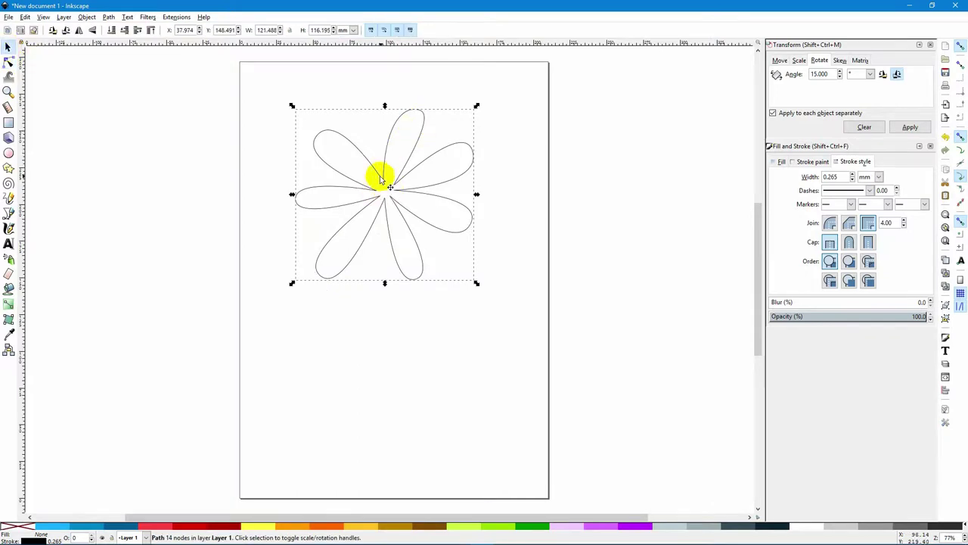
{"action": "left_click_drag", "start_coordinate": [383, 180], "coordinate": [351, 154]}
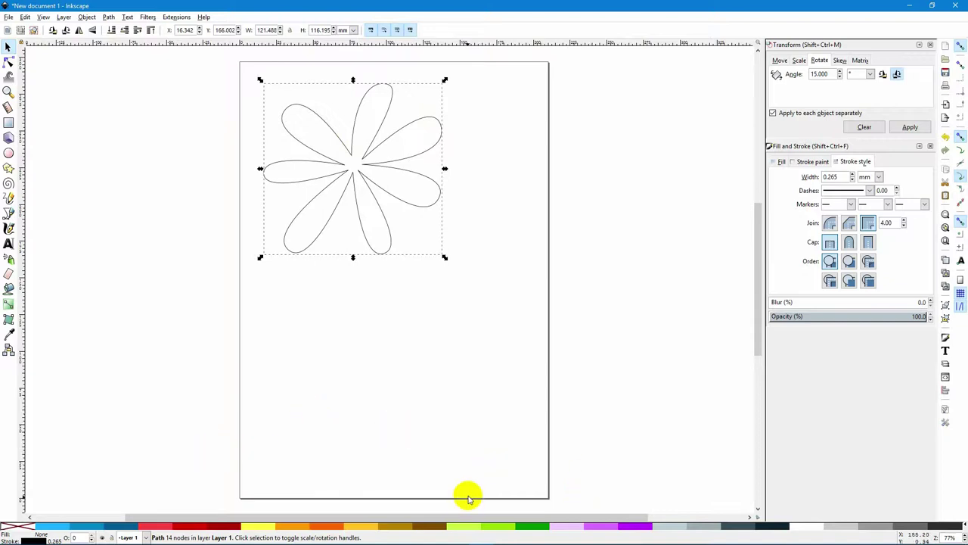
{"action": "left_click", "coordinate": [575, 527]}
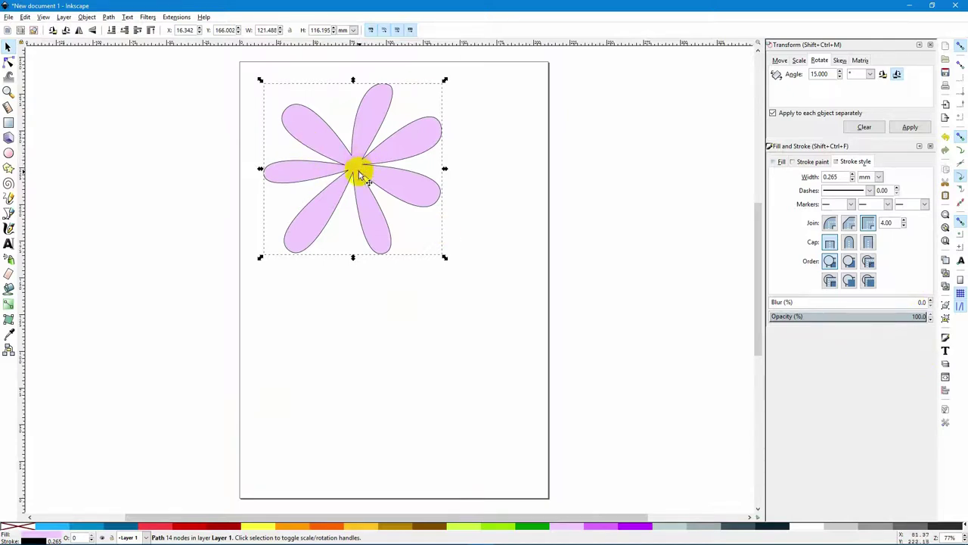
{"action": "left_click", "coordinate": [492, 200]}
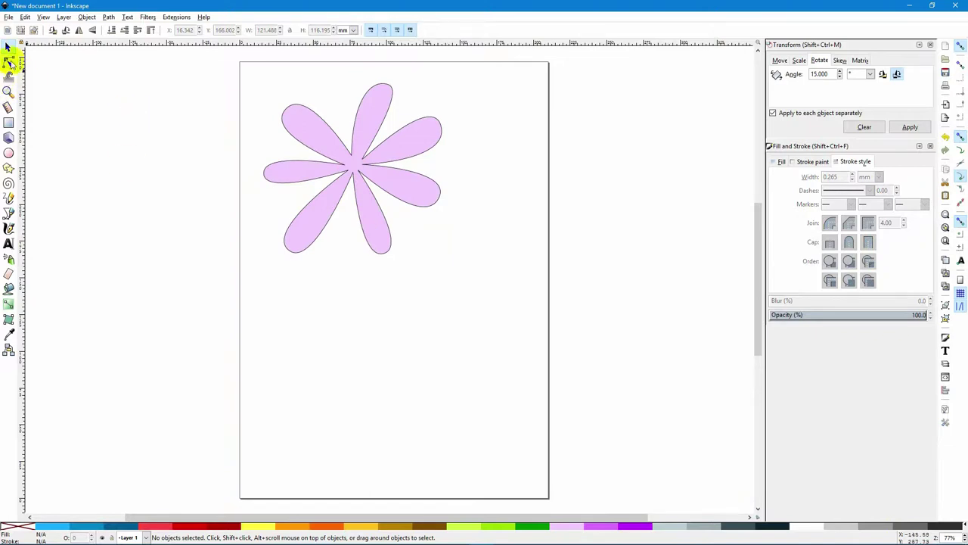
- Remove the flower's stroke and shift the flower slightly down and right on the page
{"action": "left_click", "coordinate": [356, 144]}
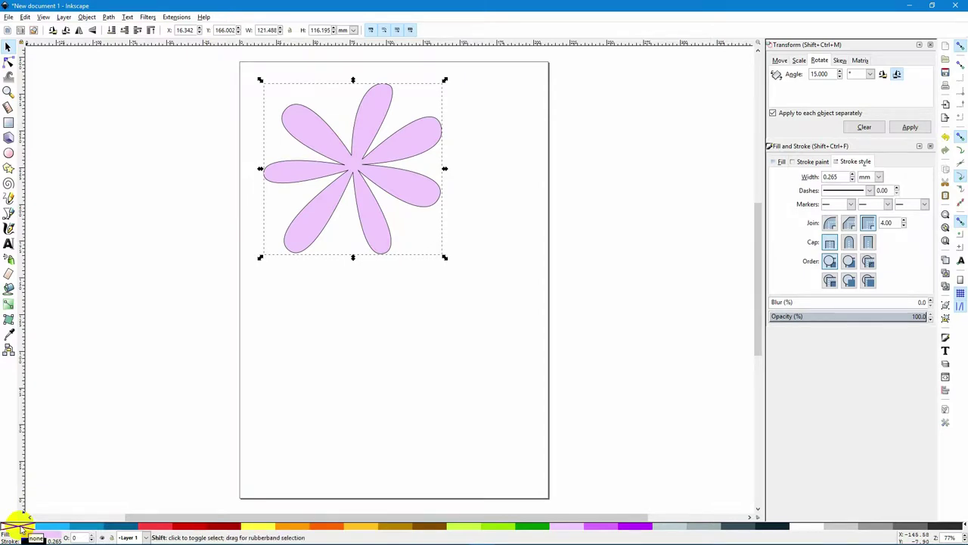
{"action": "left_click", "coordinate": [19, 528], "text": "shift"}
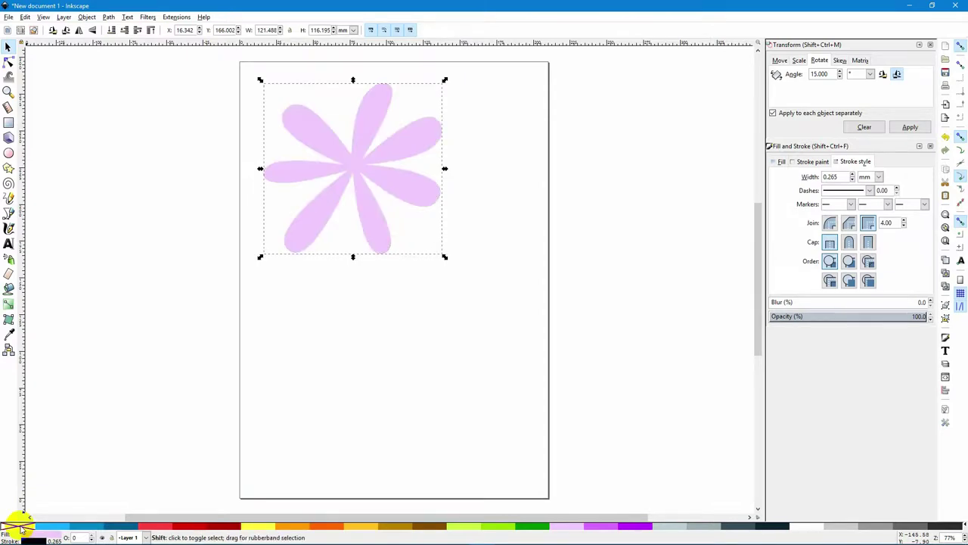
{"action": "left_click", "coordinate": [369, 415]}
{"action": "mouse_move", "coordinate": [415, 143]}
{"action": "left_mouse_down"}
{"action": "mouse_move", "coordinate": [404, 142]}
{"action": "mouse_move", "coordinate": [419, 154]}
{"action": "left_mouse_up"}
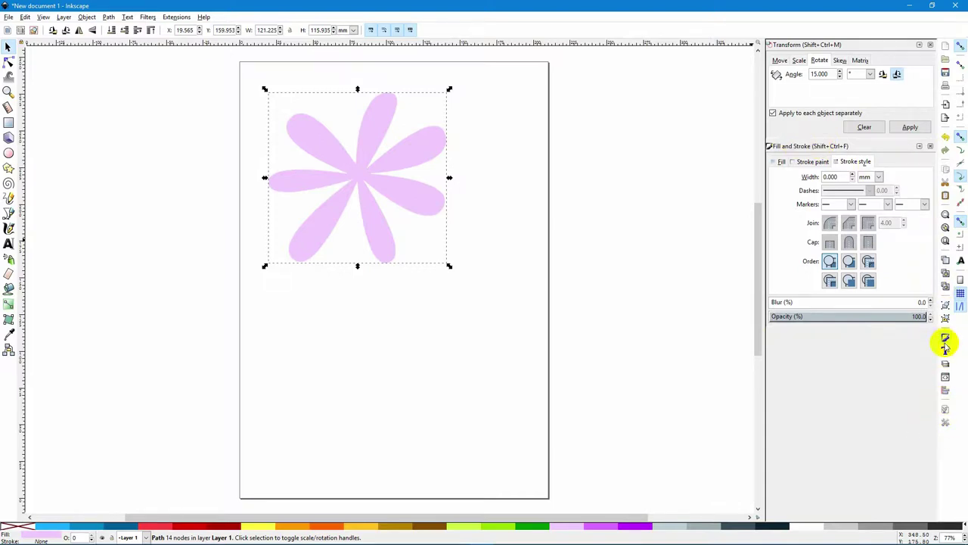
- Change the flower's flat fill to a radial gradient
{"action": "left_click", "coordinate": [779, 162]}
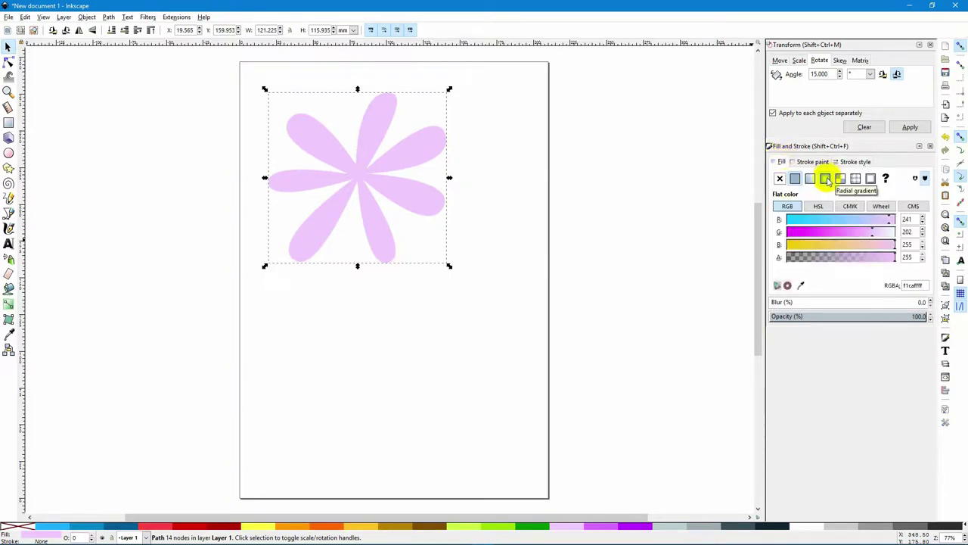
{"action": "left_click", "coordinate": [825, 179]}
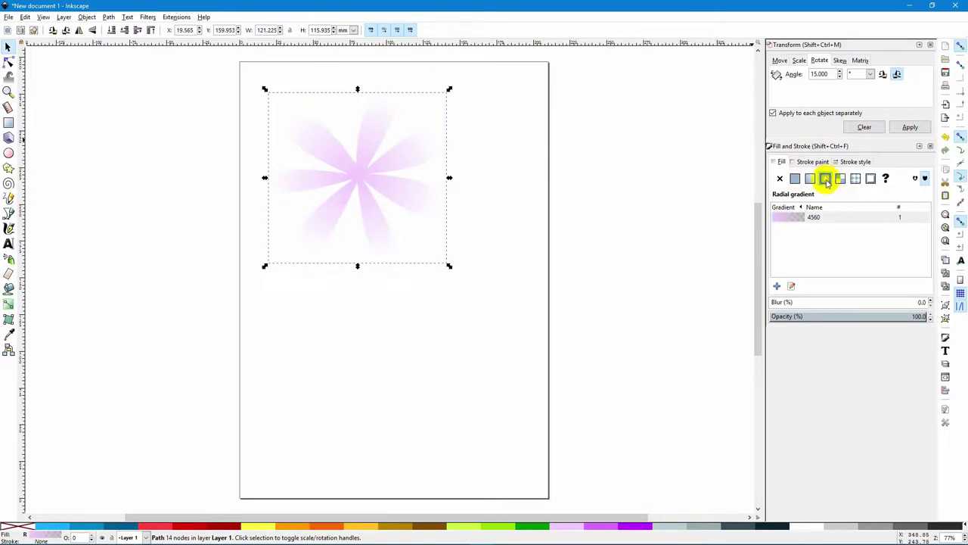
{"action": "left_click", "coordinate": [779, 220]}
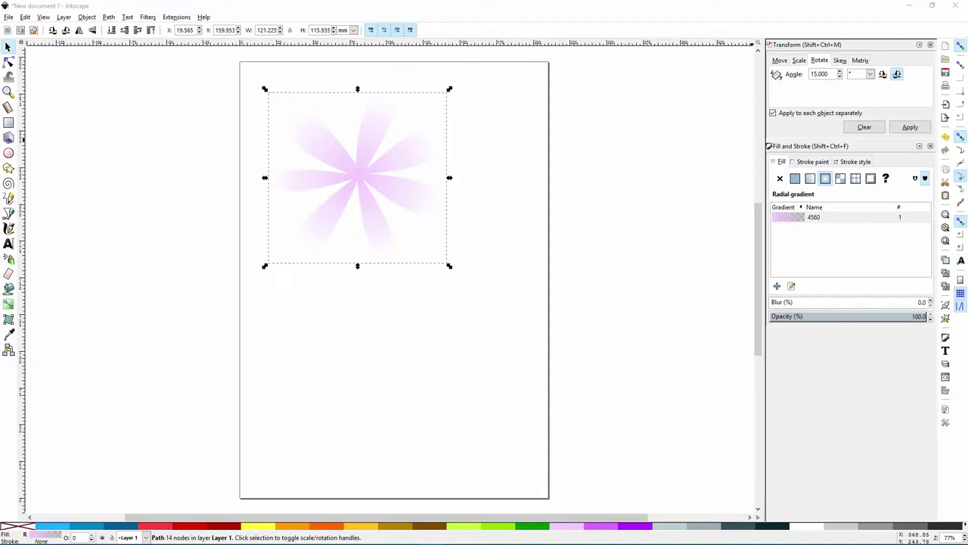
{"action": "type", "text": "0"}
{"action": "key", "text": "Return"}
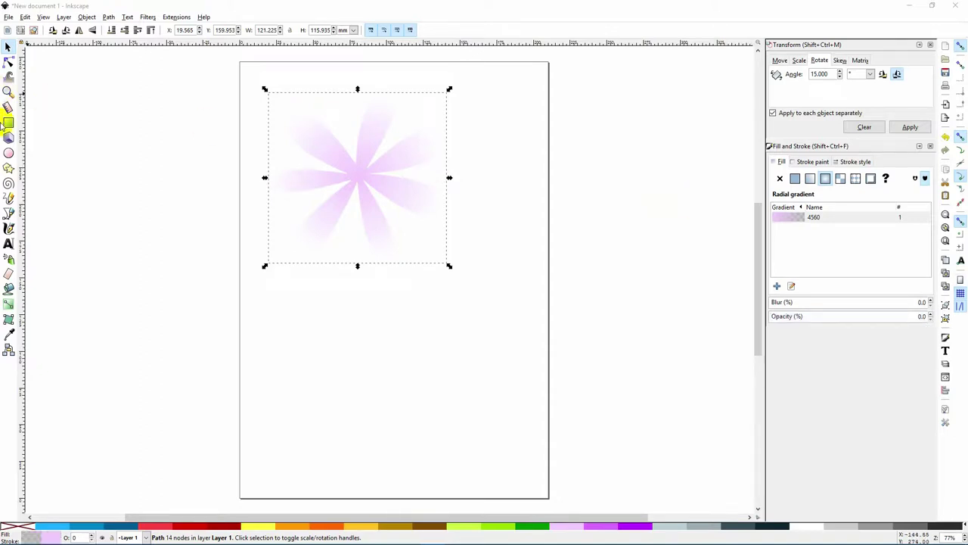
- Set the outer stop of the flower's radial gradient to yellow (ffff3eff), keeping the light purple centre, and deselect the flower
{"action": "left_click", "coordinate": [9, 306]}
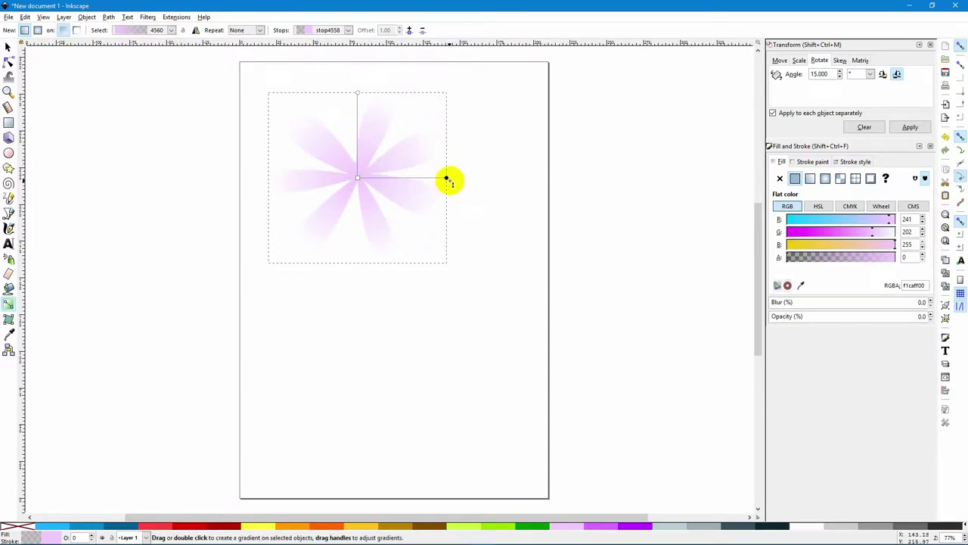
{"action": "left_click", "coordinate": [265, 527]}
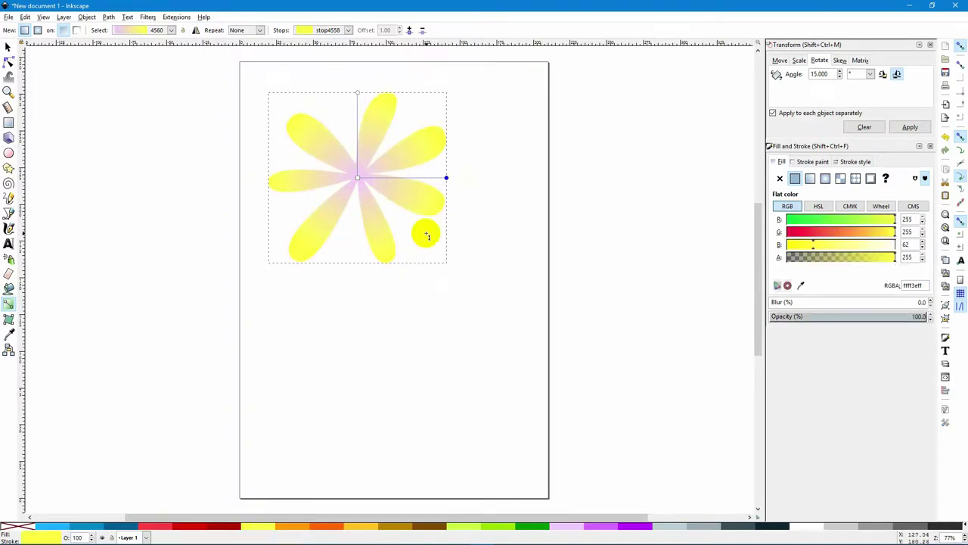
{"action": "left_click", "coordinate": [357, 179]}
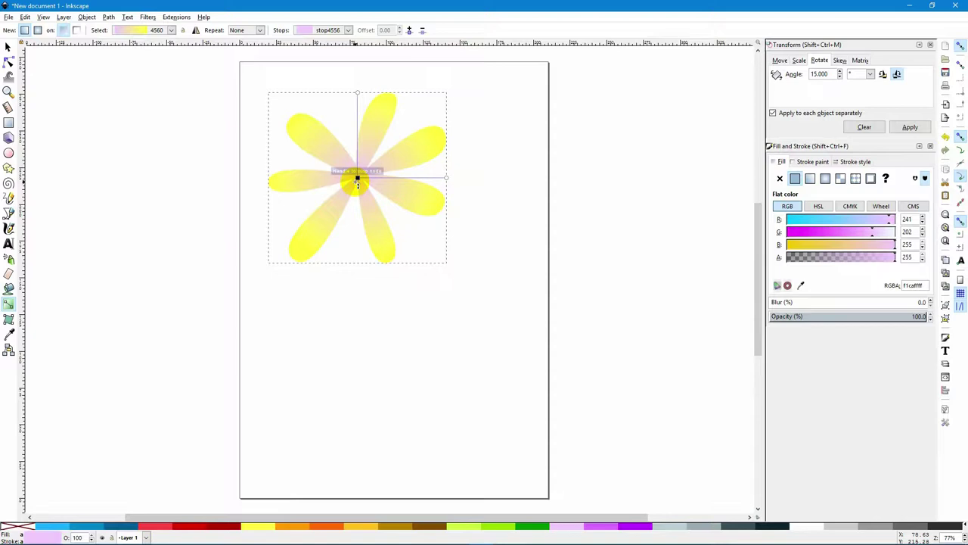
{"action": "left_click", "coordinate": [8, 304]}
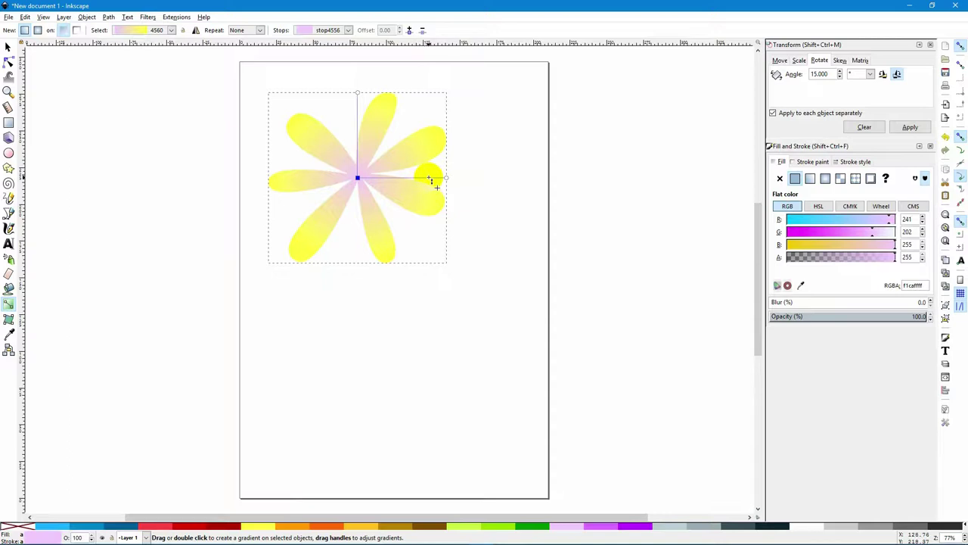
{"action": "left_click", "coordinate": [431, 180]}
{"action": "key", "text": "Escape"}
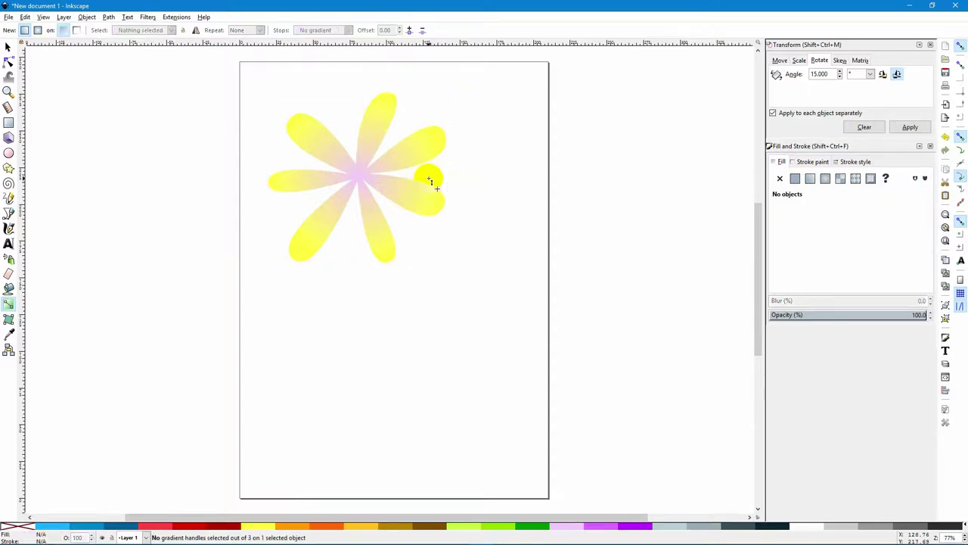
- Insert a red (ff4141ff) middle stop in the flower's radial gradient and move the flower slightly up and left
{"action": "mouse_move", "coordinate": [430, 180]}
{"action": "left_mouse_down"}
{"action": "mouse_move", "coordinate": [358, 178]}
{"action": "mouse_move", "coordinate": [414, 180]}
{"action": "left_mouse_up"}
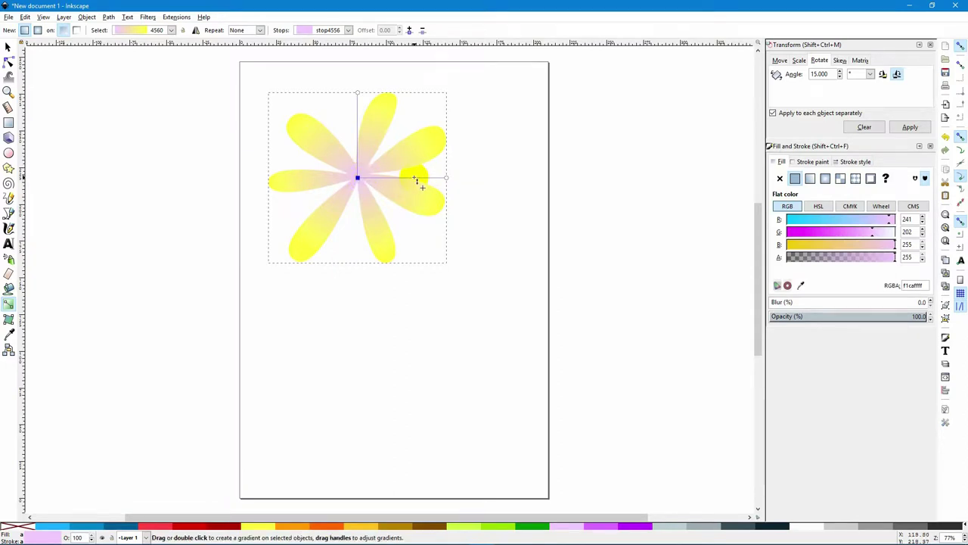
{"action": "left_click", "coordinate": [409, 30]}
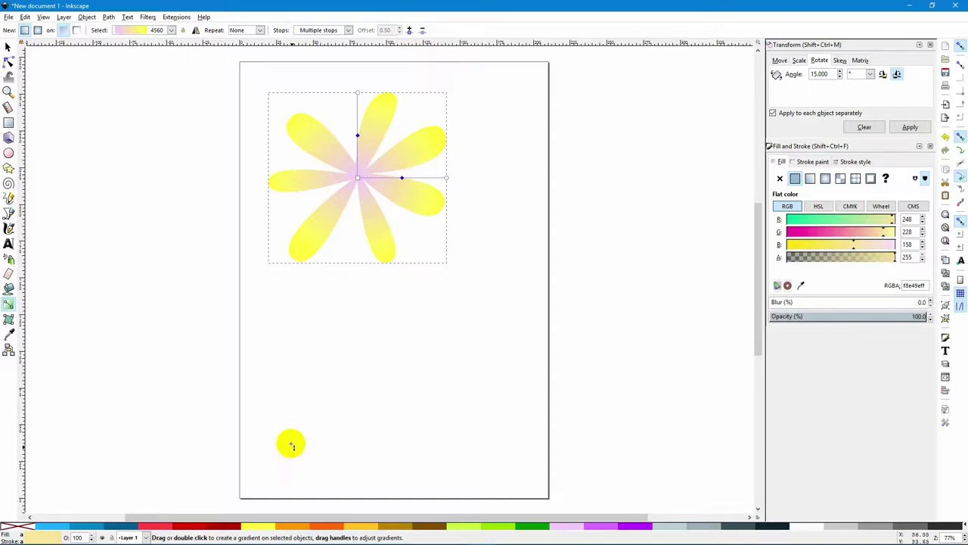
{"action": "left_click", "coordinate": [154, 527]}
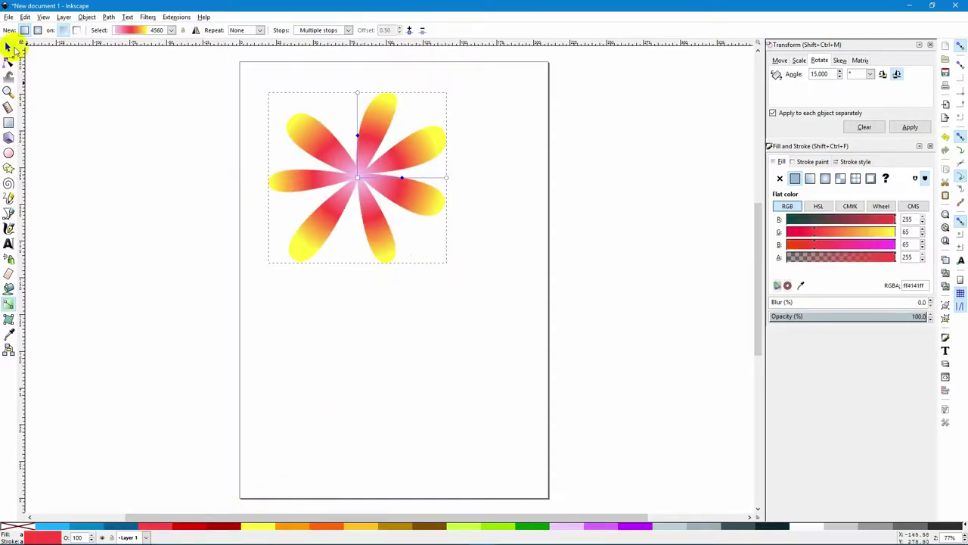
{"action": "left_click", "coordinate": [7, 47]}
{"action": "left_click", "coordinate": [394, 340]}
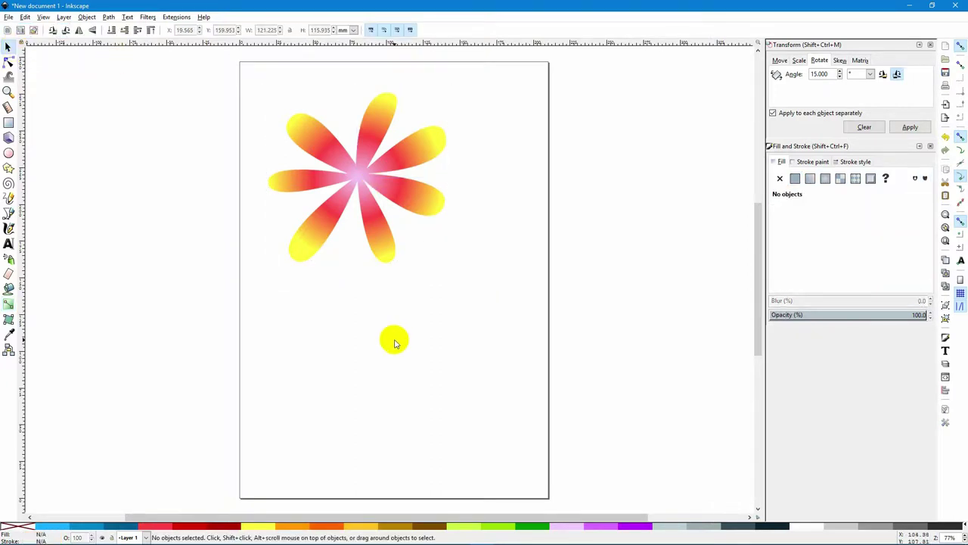
{"action": "mouse_move", "coordinate": [395, 163]}
{"action": "left_mouse_down"}
{"action": "mouse_move", "coordinate": [382, 162]}
{"action": "mouse_move", "coordinate": [384, 149]}
{"action": "left_mouse_up"}
{"action": "left_click", "coordinate": [443, 321]}
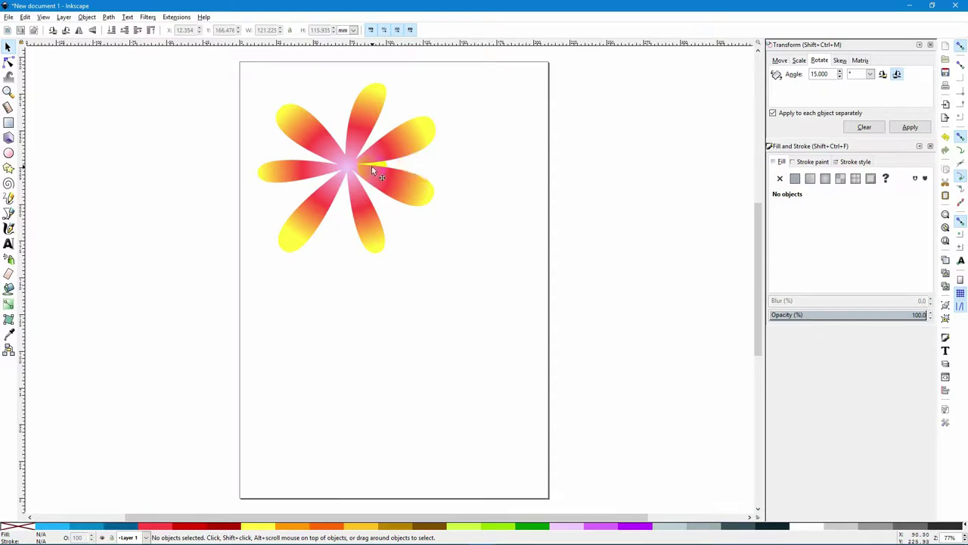
- Draw an ellipse about 7.2 by 6.2 mm at the flower's centre and fill it with orange (ff6600ff)
{"action": "left_click", "coordinate": [9, 153]}
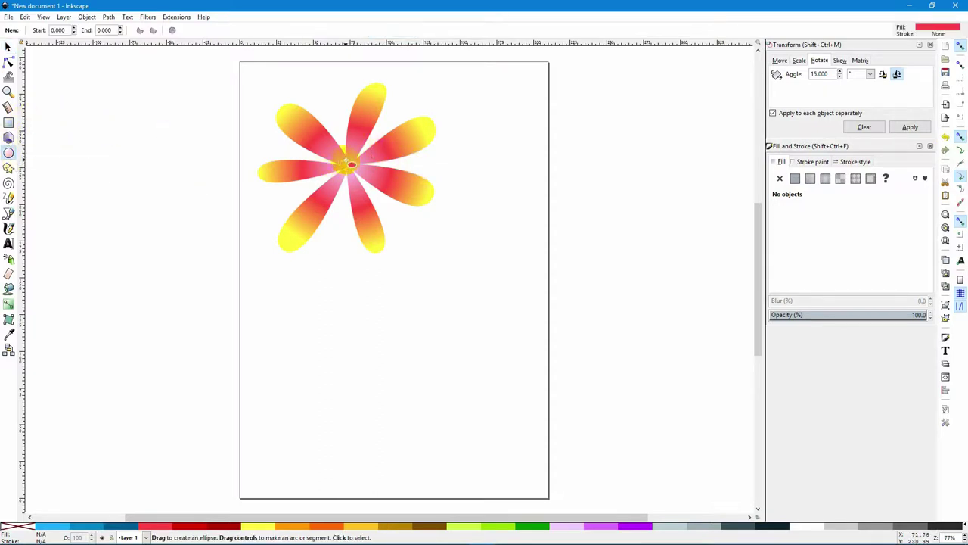
{"action": "left_click_drag", "start_coordinate": [341, 157], "coordinate": [368, 173]}
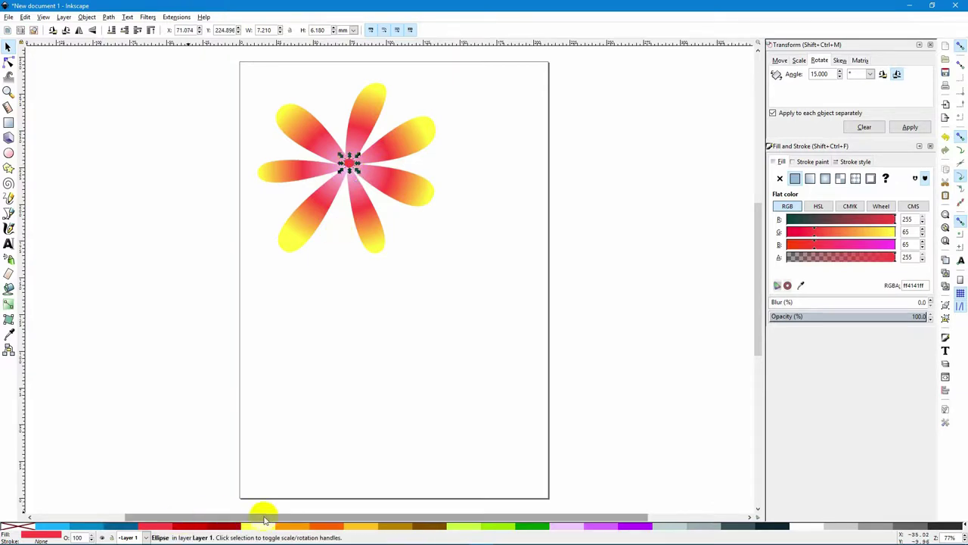
{"action": "left_click", "coordinate": [309, 525]}
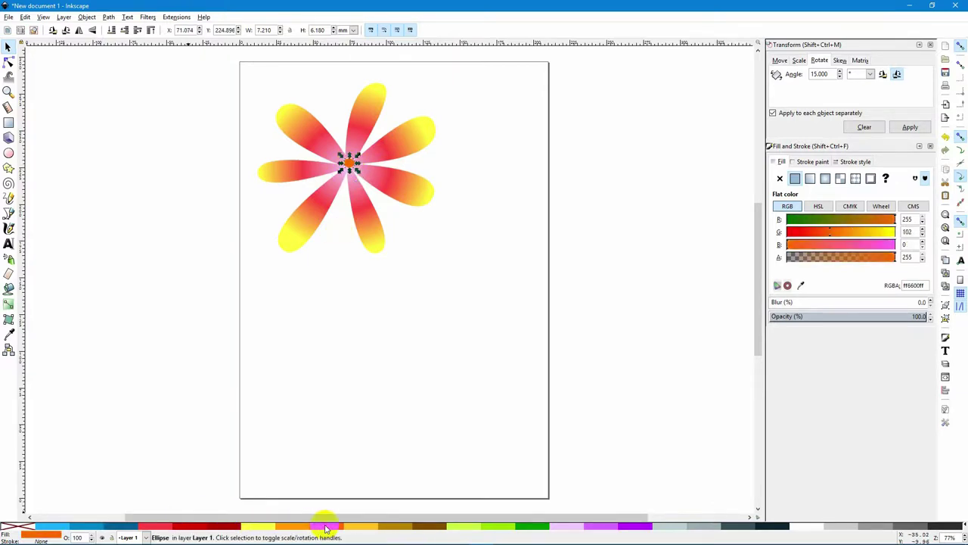
{"action": "left_click", "coordinate": [478, 341]}
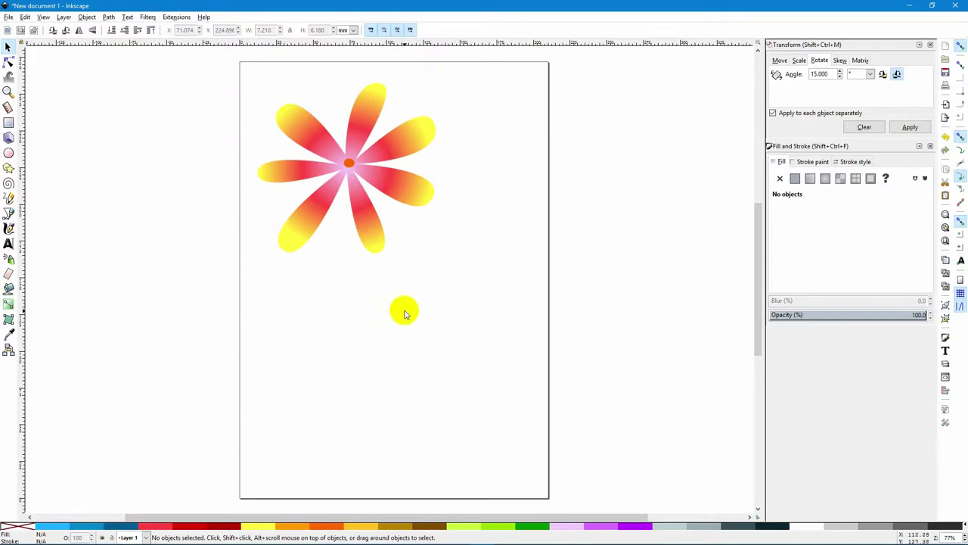
- Duplicate the flower with its orange centre, scale the copy to about 71 by 68 mm and place it beside the original's right-hand petals
{"action": "left_click", "coordinate": [7, 45]}
{"action": "left_click_drag", "start_coordinate": [216, 71], "coordinate": [478, 300]}
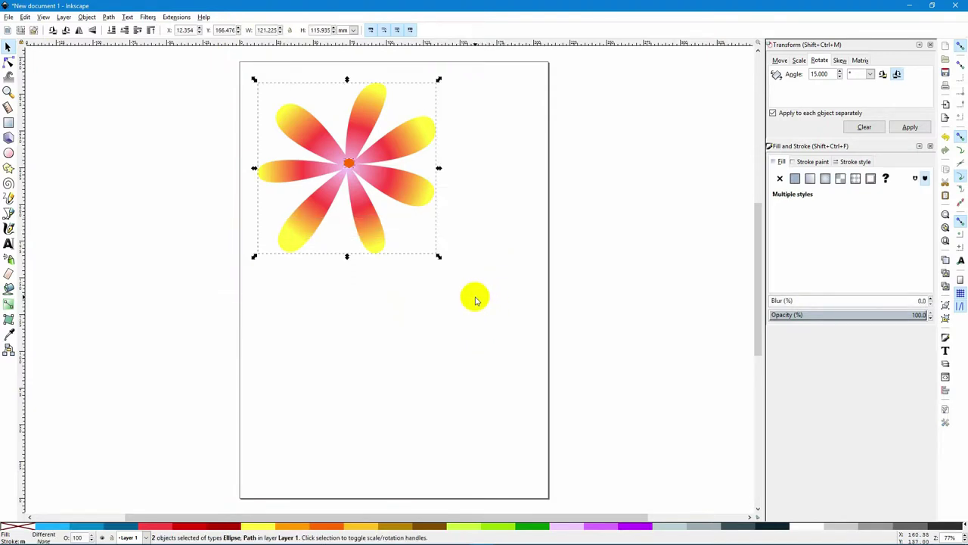
{"action": "key", "text": "ctrl"}
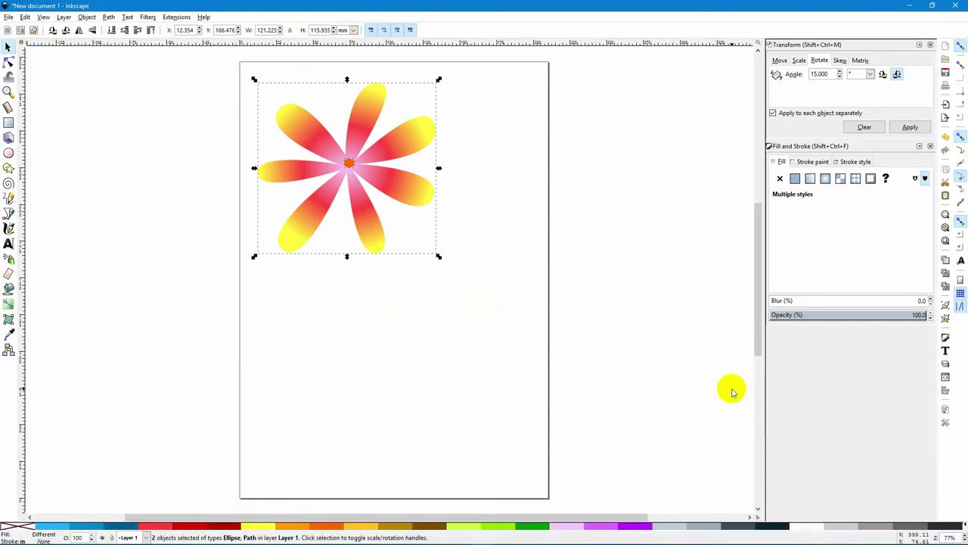
{"action": "key", "text": "ctrl+v"}
{"action": "left_click_drag", "start_coordinate": [704, 362], "coordinate": [415, 272]}
{"action": "left_click_drag", "start_coordinate": [534, 388], "coordinate": [461, 324]}
{"action": "left_click_drag", "start_coordinate": [433, 247], "coordinate": [518, 155]}
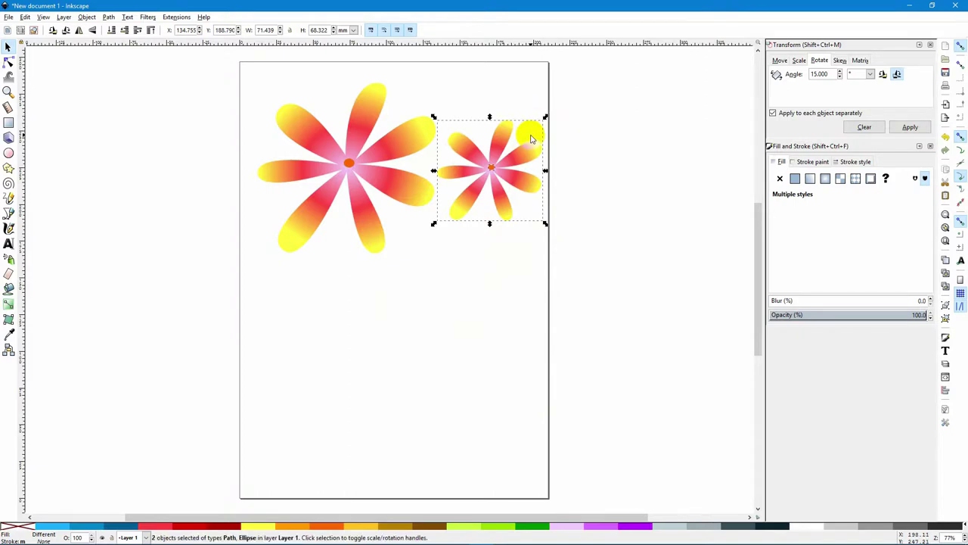
- Group the small flower's petals with its orange centre
{"action": "left_click", "coordinate": [529, 130]}
{"action": "left_click", "coordinate": [519, 162]}
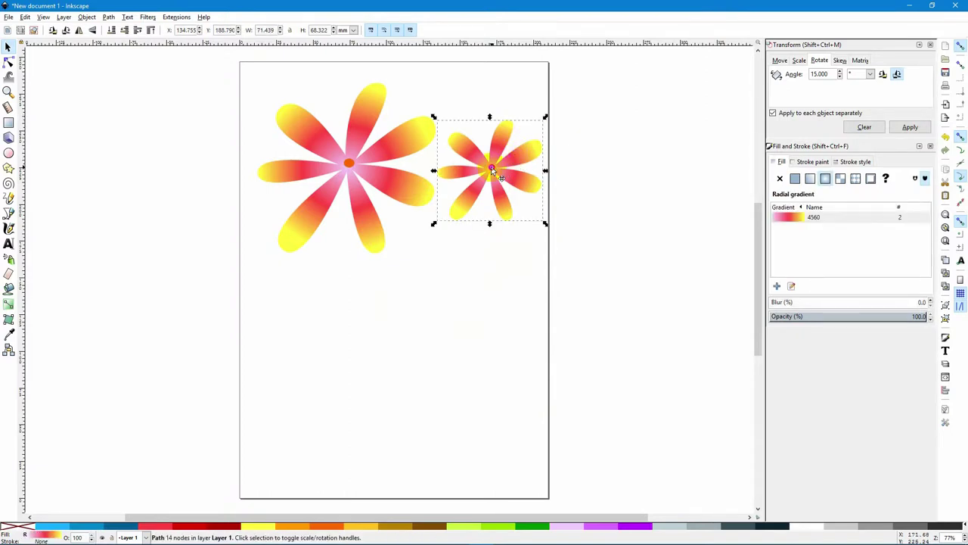
{"action": "left_click", "coordinate": [476, 113]}
{"action": "left_click_drag", "start_coordinate": [583, 119], "coordinate": [435, 258]}
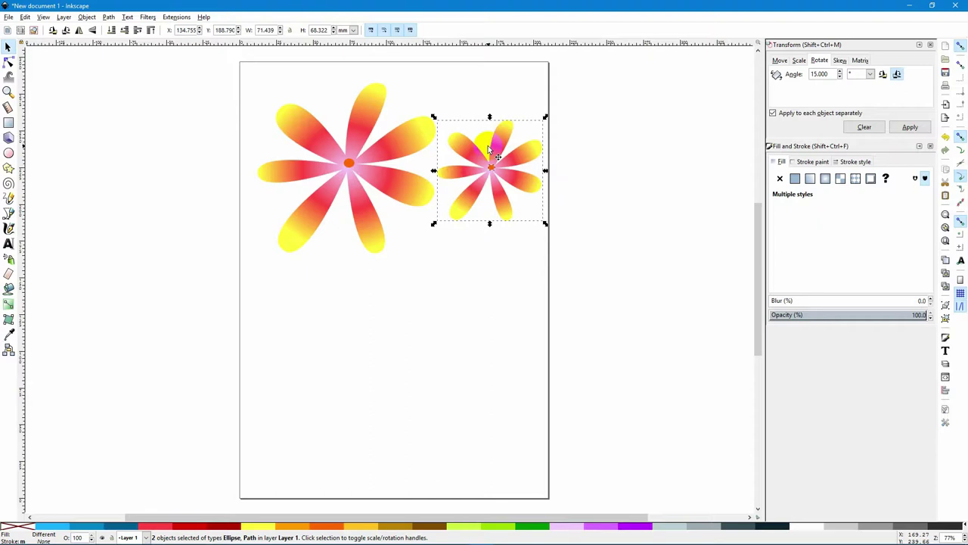
{"action": "left_click", "coordinate": [86, 17]}
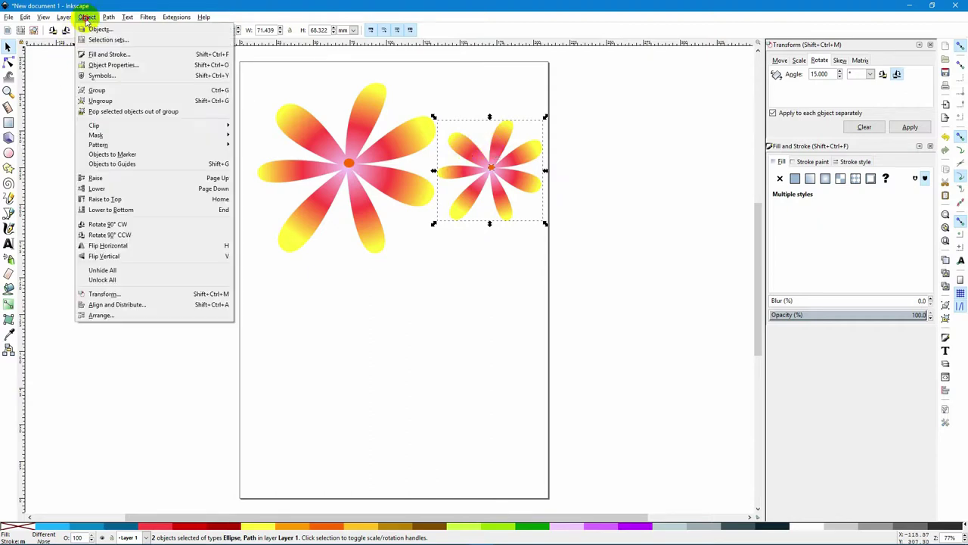
{"action": "left_click", "coordinate": [121, 90]}
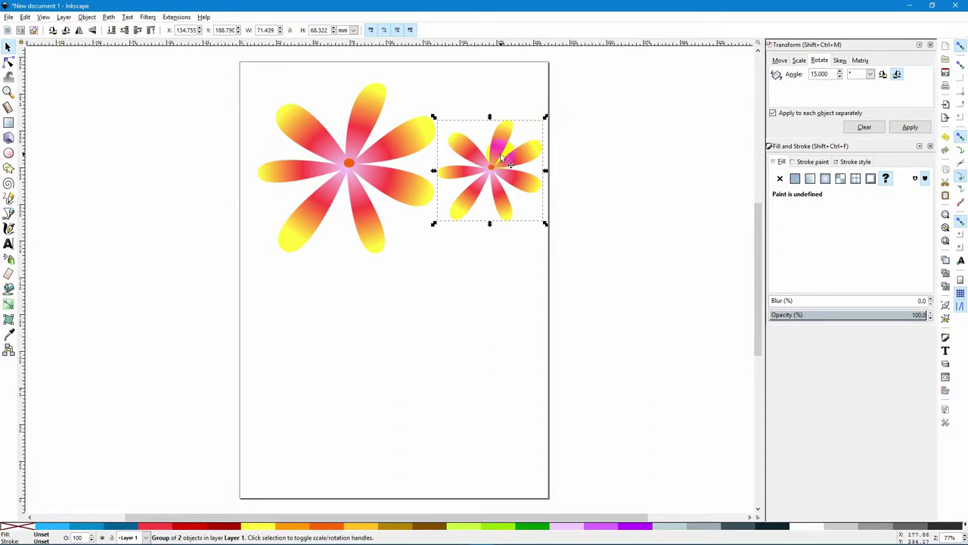
- Rotate the grouped small flower and move it down and left, below the large flower's right-hand petals
{"action": "left_click", "coordinate": [499, 145]}
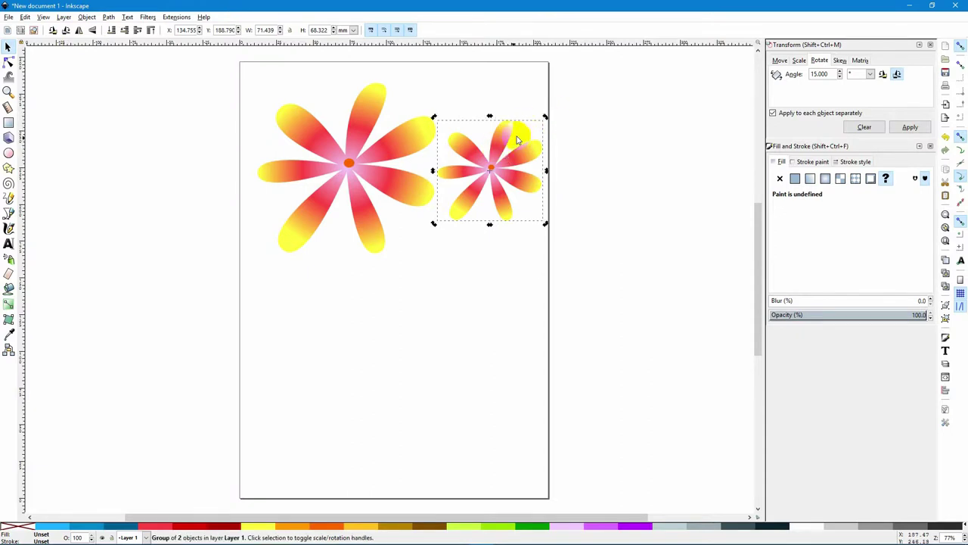
{"action": "left_click_drag", "start_coordinate": [546, 118], "coordinate": [566, 145]}
{"action": "left_click_drag", "start_coordinate": [510, 161], "coordinate": [437, 271]}
- Make two more copies of the small flower, one scaled to about 62 by 56 mm below the right-hand flower and one full-size to its left
{"action": "key", "text": "ctrl+d"}
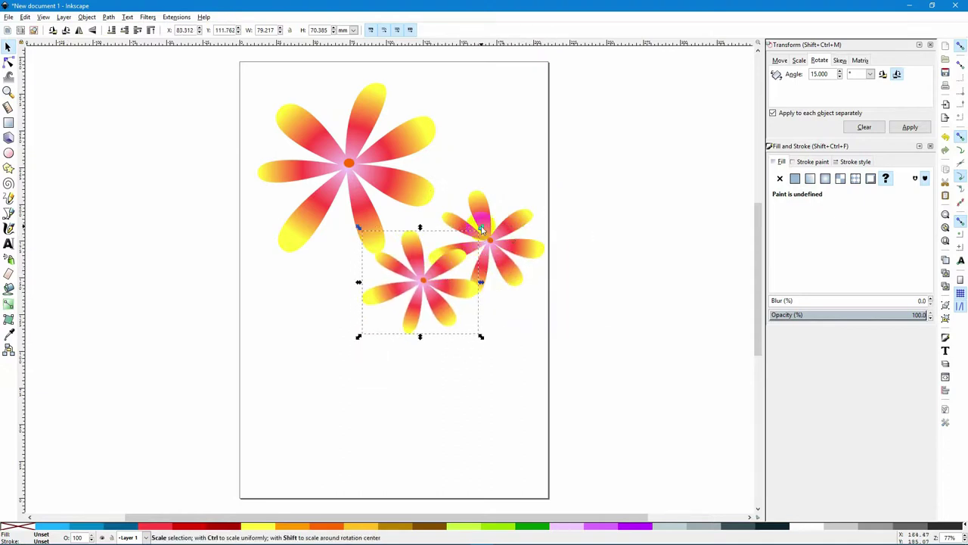
{"action": "left_click_drag", "start_coordinate": [481, 230], "coordinate": [514, 284]}
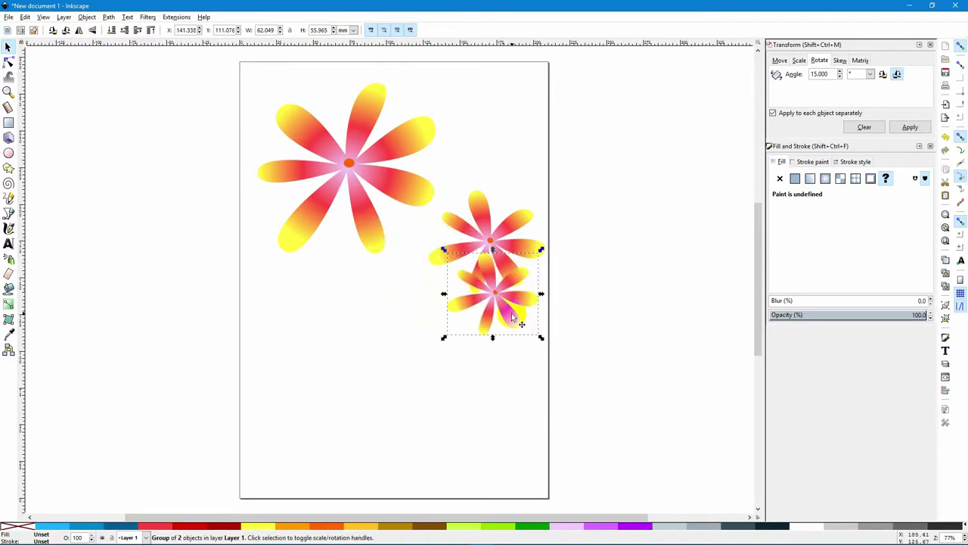
{"action": "key", "text": "ctrl+v"}
{"action": "left_click_drag", "start_coordinate": [545, 288], "coordinate": [454, 255]}
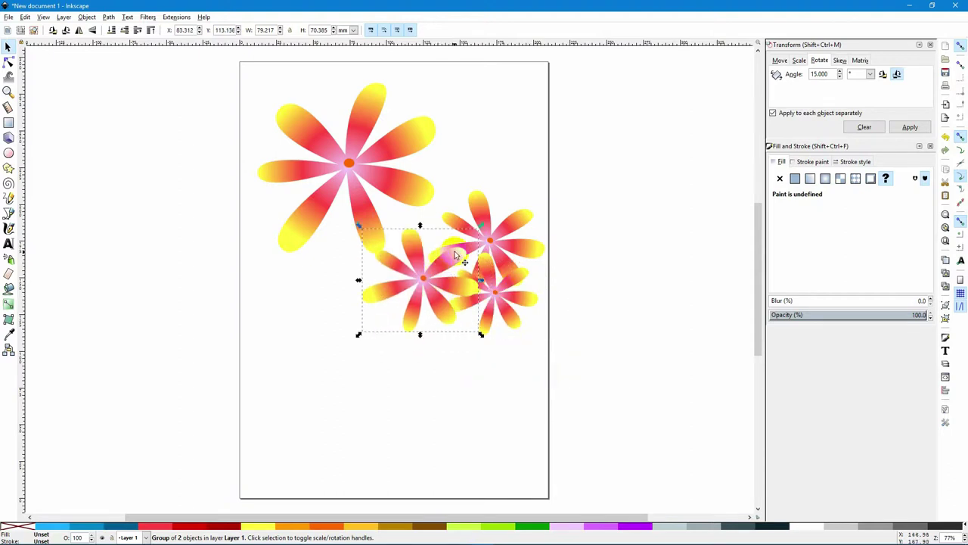
- Rotate the left flower of the small cluster and shift it slightly upward
{"action": "key", "text": "bracketright"}
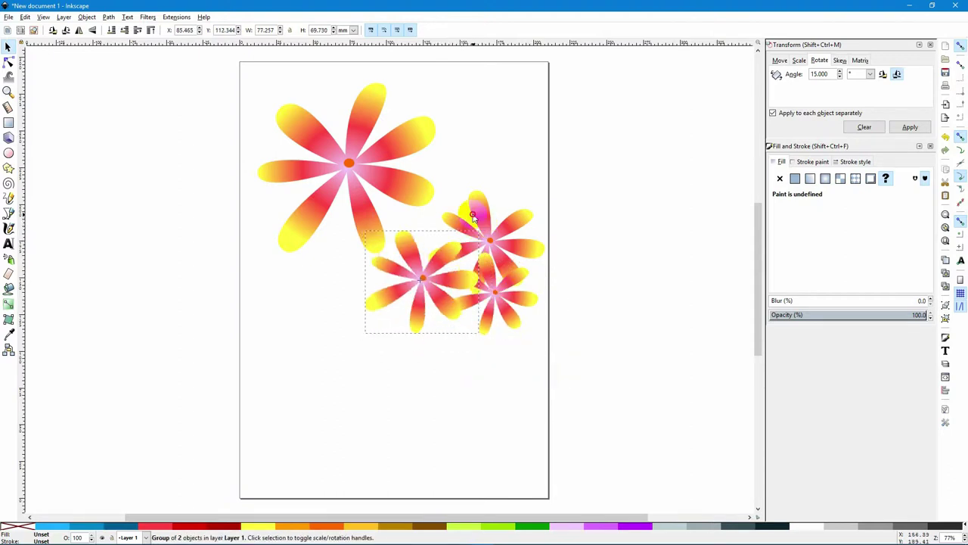
{"action": "left_click_drag", "start_coordinate": [445, 260], "coordinate": [441, 241]}
{"action": "left_click", "coordinate": [427, 224]}
- Move the large flower and its orange centre down and left, and shift the smallest flower slightly down
{"action": "left_click_drag", "start_coordinate": [389, 190], "coordinate": [332, 185]}
{"action": "left_click", "coordinate": [348, 162]}
{"action": "left_click", "coordinate": [485, 181]}
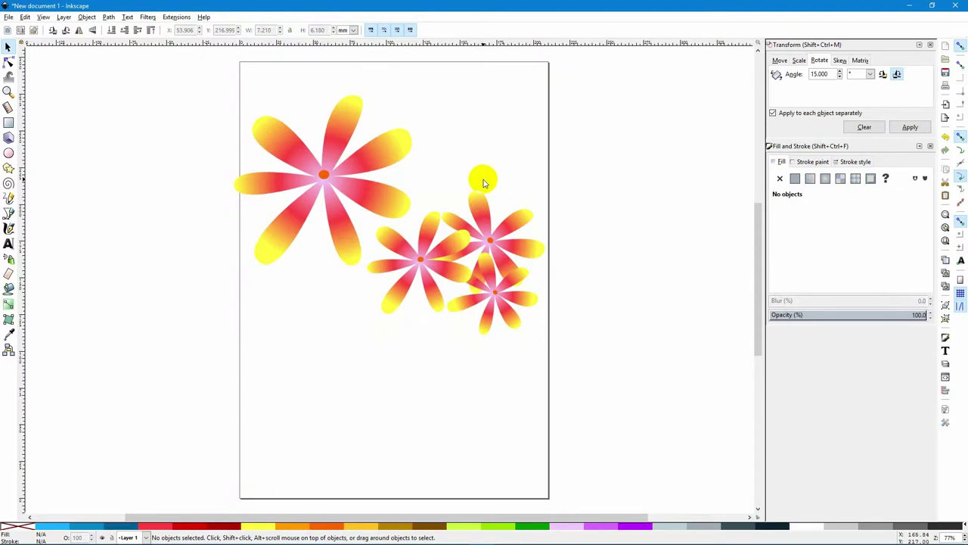
{"action": "left_click_drag", "start_coordinate": [509, 286], "coordinate": [506, 301]}
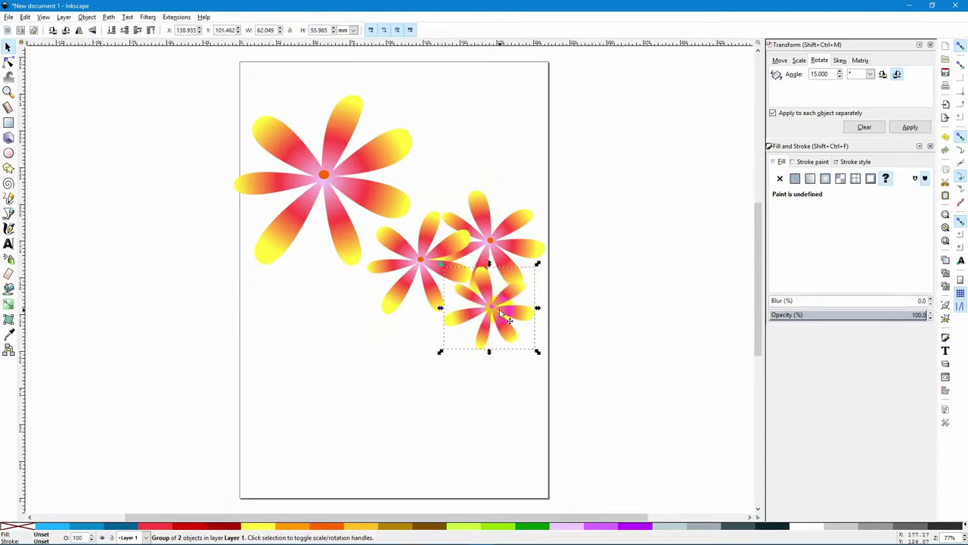
{"action": "left_click", "coordinate": [482, 375]}
- Copy the cluster of three small flowers, rotate the copy, scale it to about 60 by 70 mm and place it below the large flower
{"action": "left_click_drag", "start_coordinate": [589, 176], "coordinate": [350, 378]}
{"action": "key", "text": "ctrl+c"}
{"action": "key", "text": "ctrl+v"}
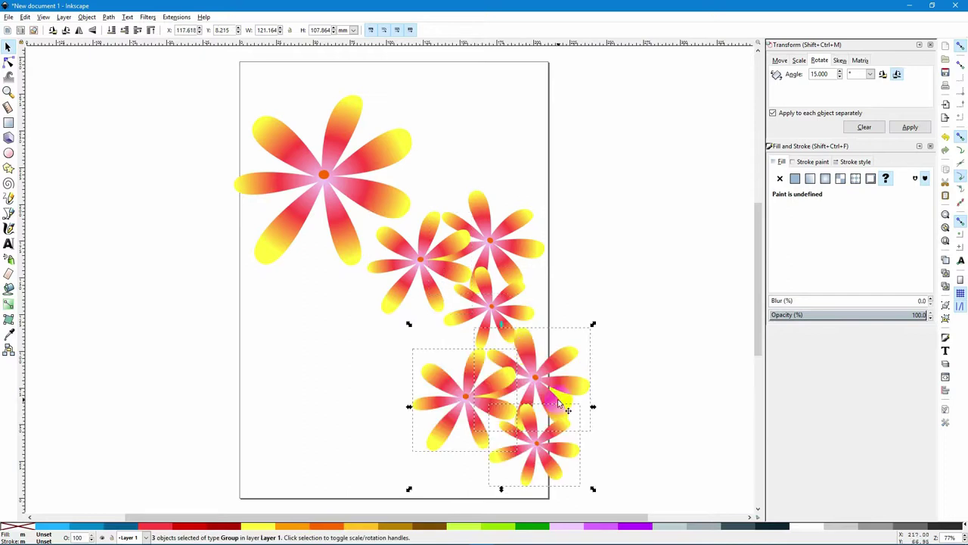
{"action": "left_click_drag", "start_coordinate": [593, 325], "coordinate": [401, 297]}
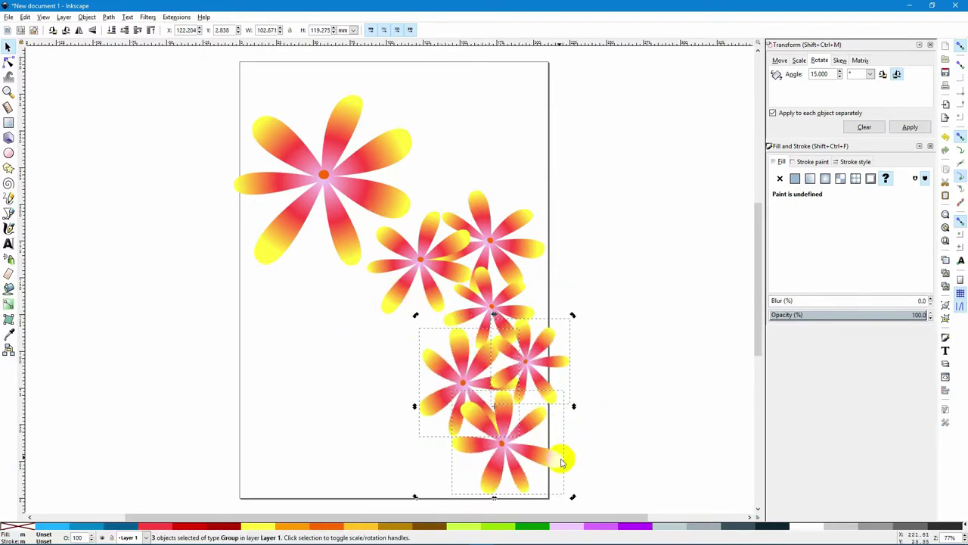
{"action": "left_click_drag", "start_coordinate": [571, 497], "coordinate": [533, 412]}
{"action": "left_click_drag", "start_coordinate": [474, 384], "coordinate": [360, 330]}
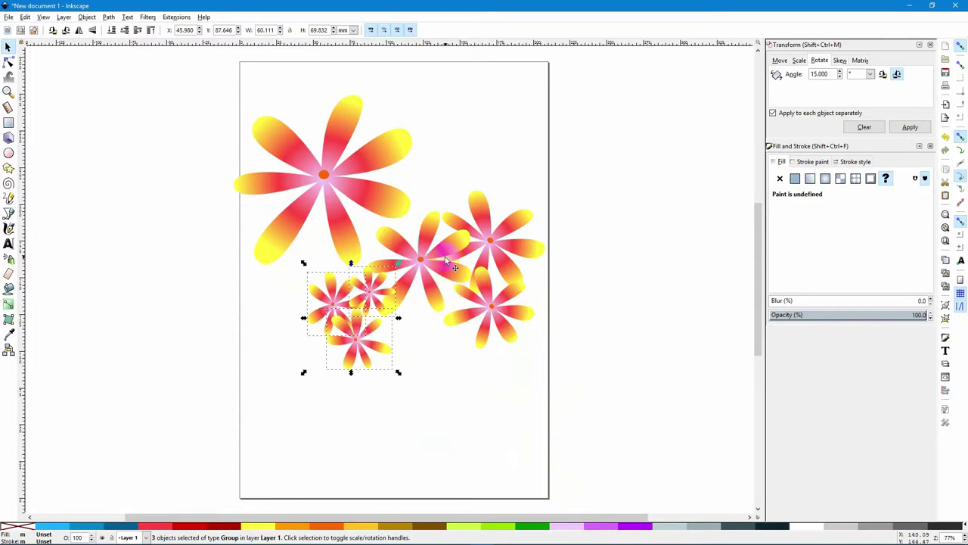
- Shift the left flower of the original small cluster slightly up and right
{"action": "key", "text": "Escape"}
{"action": "mouse_move", "coordinate": [439, 251]}
{"action": "left_mouse_down"}
{"action": "mouse_move", "coordinate": [454, 232]}
{"action": "mouse_move", "coordinate": [454, 242]}
{"action": "left_mouse_up"}
{"action": "left_click", "coordinate": [443, 378]}
- Move the large flower slightly right and realign its orange ellipse with the middle of the petals
{"action": "left_click", "coordinate": [365, 184]}
{"action": "left_click_drag", "start_coordinate": [189, 76], "coordinate": [392, 205]}
{"action": "left_click_drag", "start_coordinate": [370, 160], "coordinate": [386, 156]}
{"action": "left_click", "coordinate": [405, 155]}
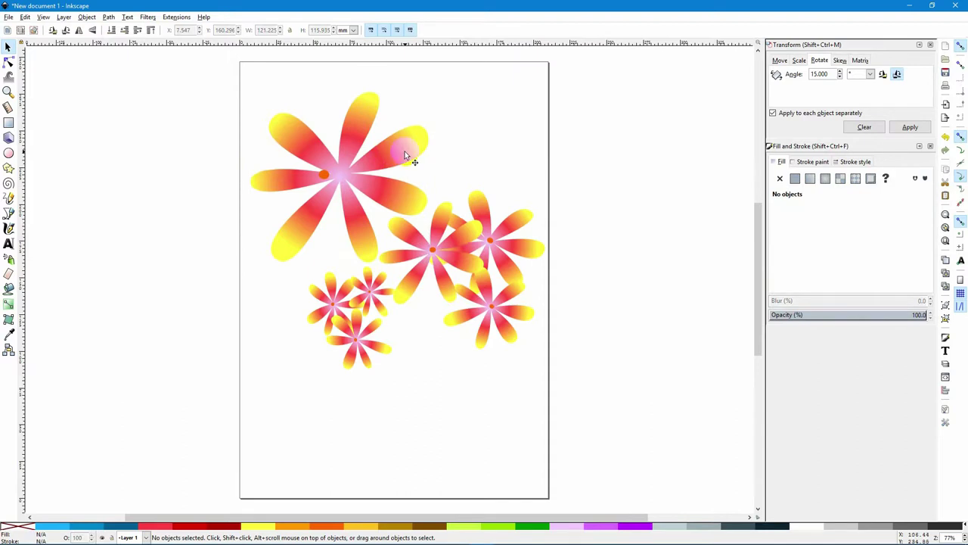
{"action": "left_click", "coordinate": [335, 174]}
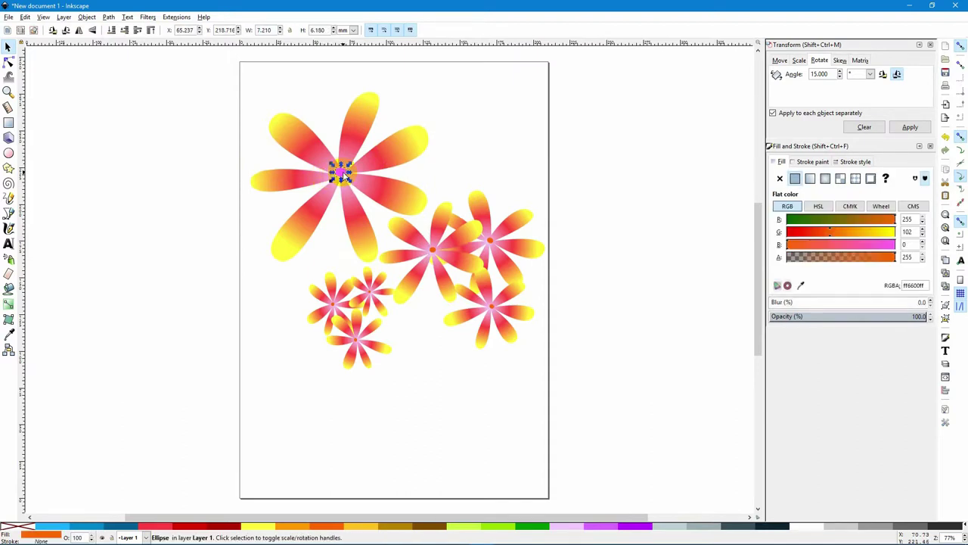
{"action": "left_click", "coordinate": [531, 165]}
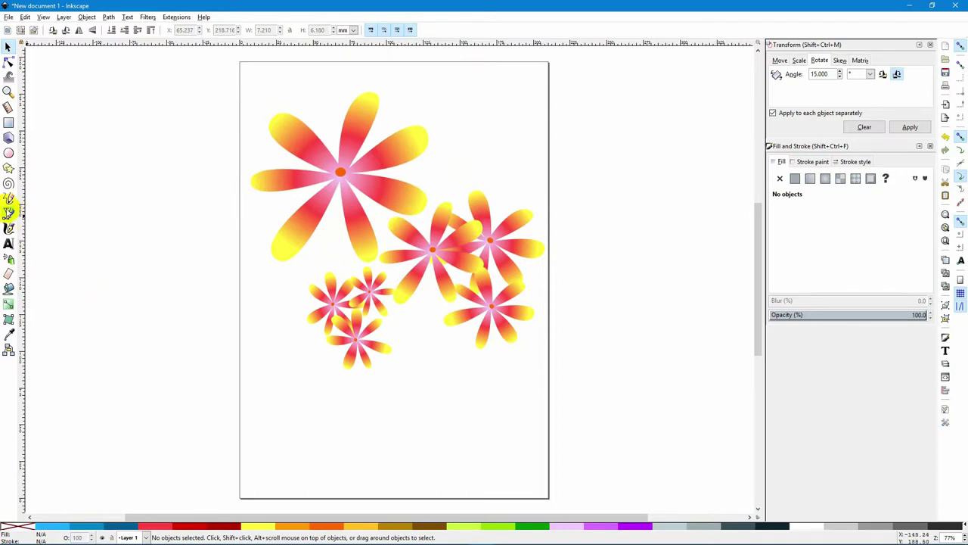
- Draw a closed, curved leaf outline about 42 by 218 mm with the Bezier tool beside the page's left edge
{"action": "left_click", "coordinate": [9, 212]}
{"action": "left_click", "coordinate": [192, 93]}
{"action": "left_click_drag", "start_coordinate": [130, 234], "coordinate": [158, 376]}
{"action": "left_click", "coordinate": [167, 413]}
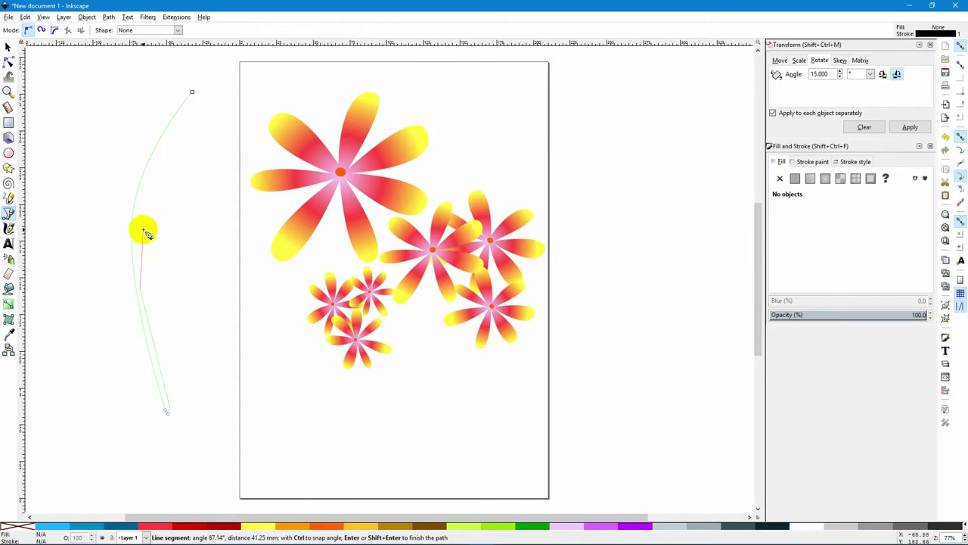
{"action": "left_click_drag", "start_coordinate": [146, 202], "coordinate": [180, 155]}
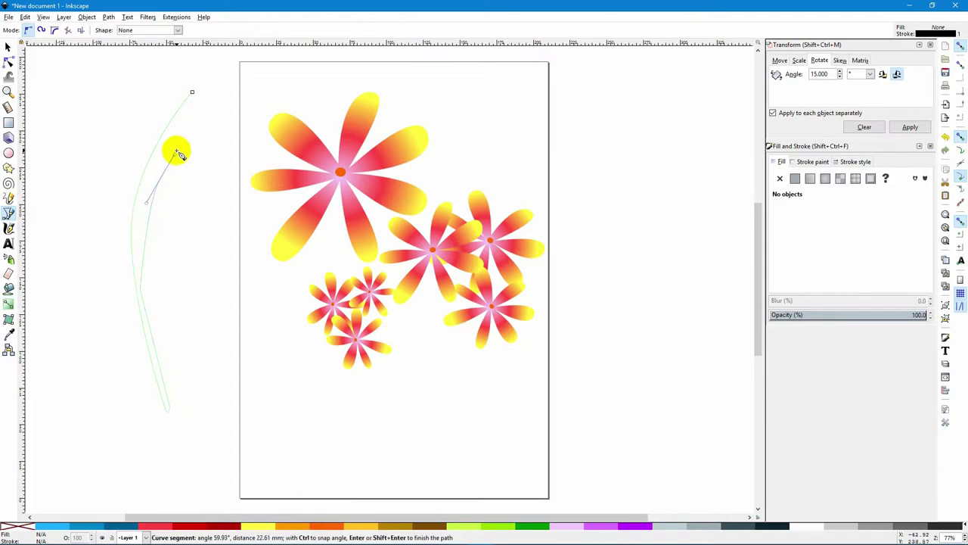
{"action": "left_click", "coordinate": [192, 93]}
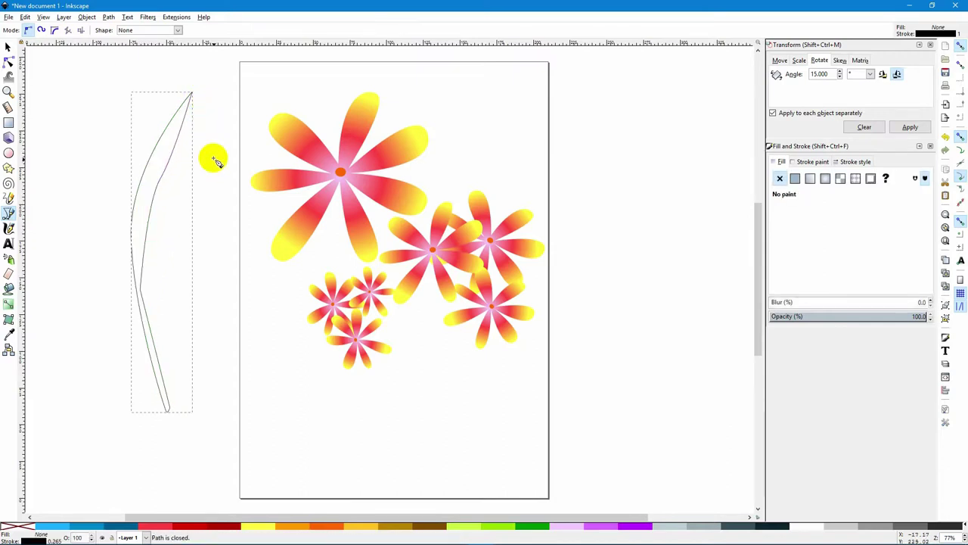
- Fill the leaf with green (009100ff) without a stroke and move it onto the page between the large flower and the right-hand cluster
{"action": "left_click", "coordinate": [8, 47]}
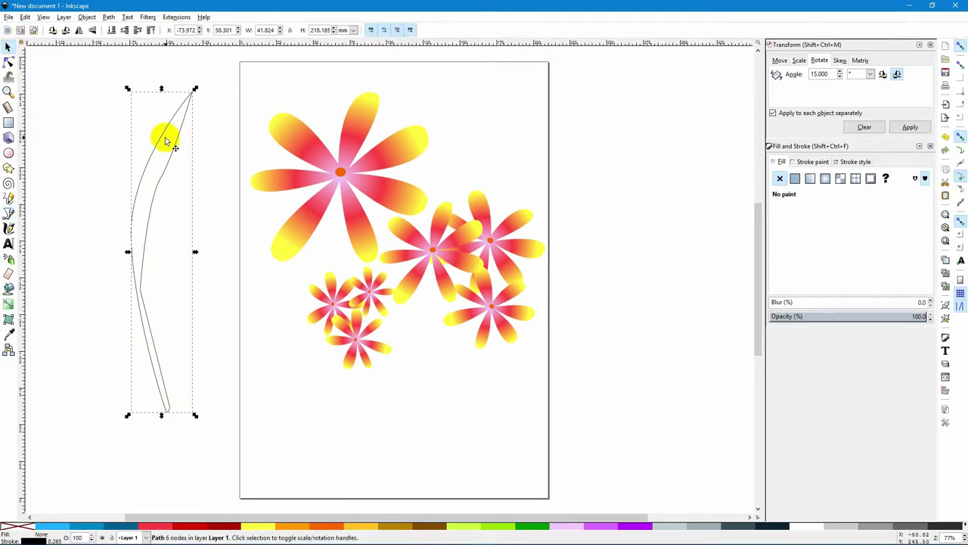
{"action": "left_click", "coordinate": [526, 528]}
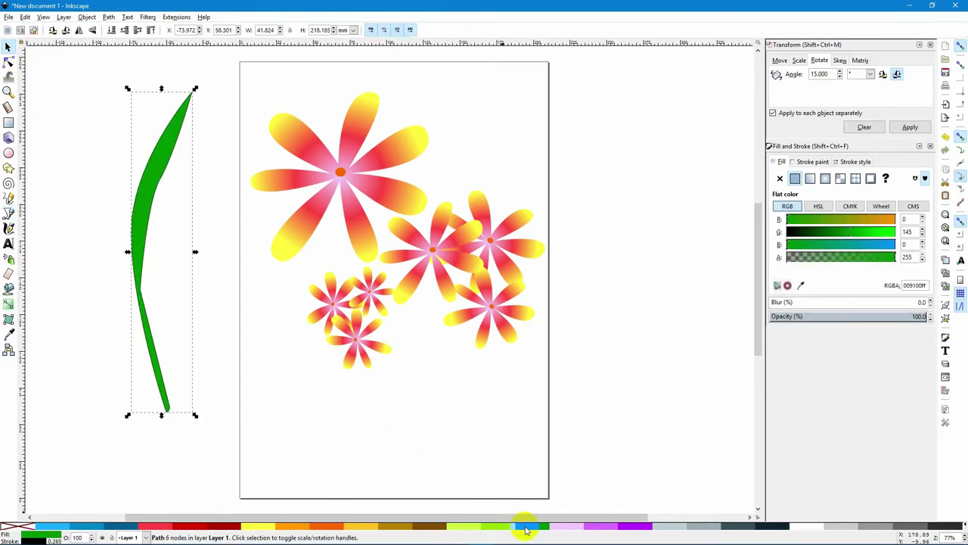
{"action": "left_click", "coordinate": [24, 522], "text": "shift"}
{"action": "left_click", "coordinate": [98, 181]}
{"action": "mouse_move", "coordinate": [156, 164]}
{"action": "left_mouse_down"}
{"action": "mouse_move", "coordinate": [186, 174]}
{"action": "mouse_move", "coordinate": [399, 133]}
{"action": "mouse_move", "coordinate": [438, 155]}
{"action": "mouse_move", "coordinate": [384, 153]}
{"action": "mouse_move", "coordinate": [460, 156]}
{"action": "mouse_move", "coordinate": [415, 158]}
{"action": "mouse_move", "coordinate": [400, 194]}
{"action": "mouse_move", "coordinate": [425, 185]}
{"action": "left_mouse_up"}
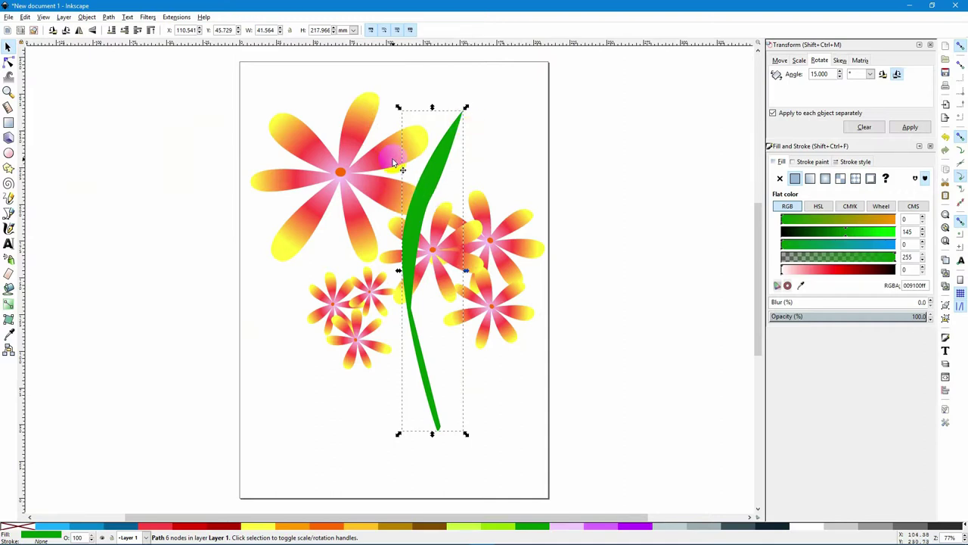
- Send the leaf to the bottom of the stack and move it off the page to the right
{"action": "left_click", "coordinate": [112, 31]}
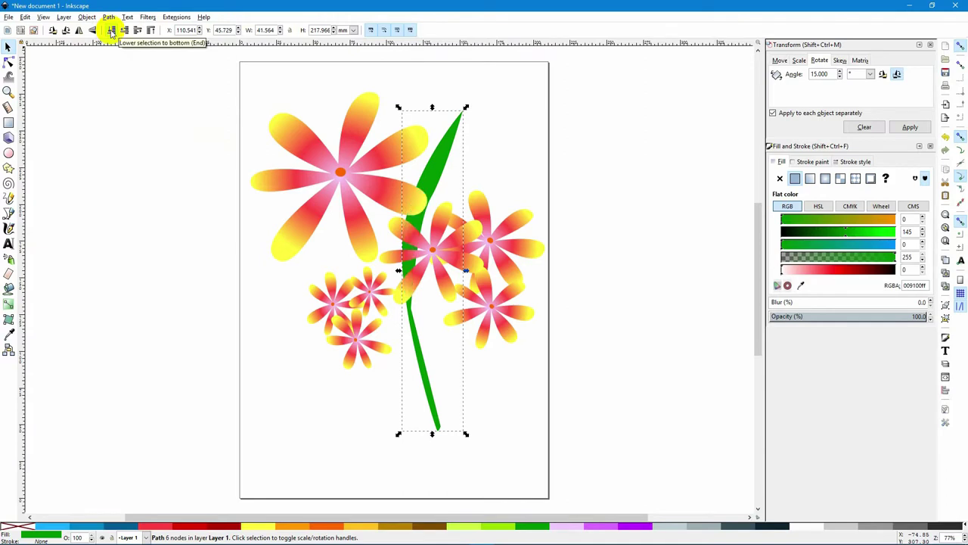
{"action": "left_click", "coordinate": [116, 245]}
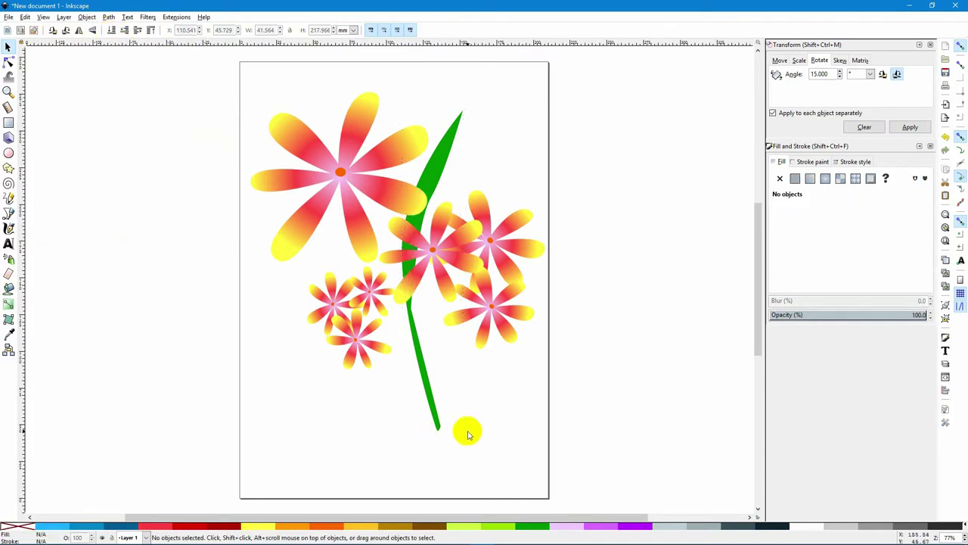
{"action": "left_click", "coordinate": [437, 403]}
{"action": "left_click_drag", "start_coordinate": [430, 393], "coordinate": [632, 378]}
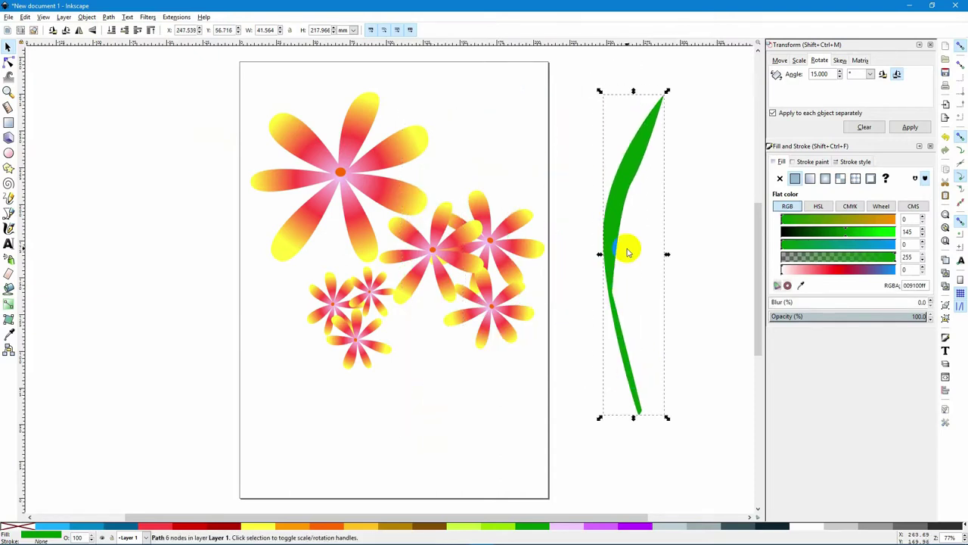
- Make two copies of the leaf beside the original and stretch one copy to about 54 by 329 mm
{"action": "left_click_drag", "start_coordinate": [626, 252], "coordinate": [614, 222]}
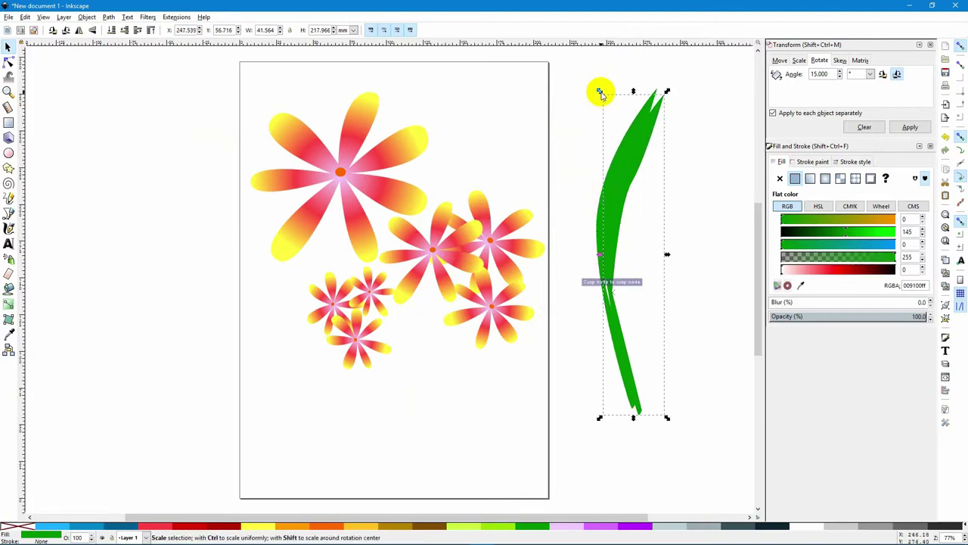
{"action": "left_click_drag", "start_coordinate": [600, 92], "coordinate": [577, 50]}
{"action": "key", "text": "ctrl+z"}
{"action": "left_click_drag", "start_coordinate": [585, 95], "coordinate": [566, 83]}
{"action": "left_click", "coordinate": [573, 66]}
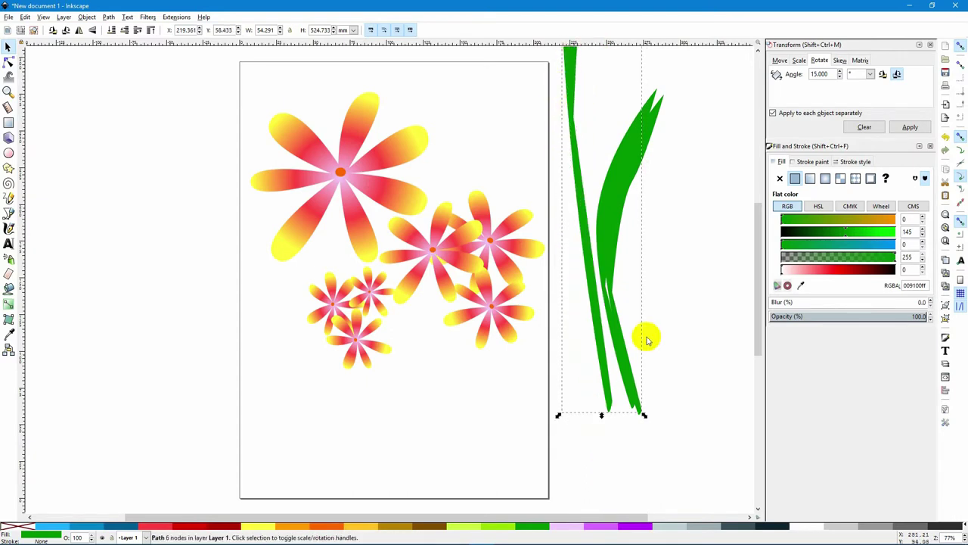
{"action": "left_click_drag", "start_coordinate": [601, 413], "coordinate": [562, 129]}
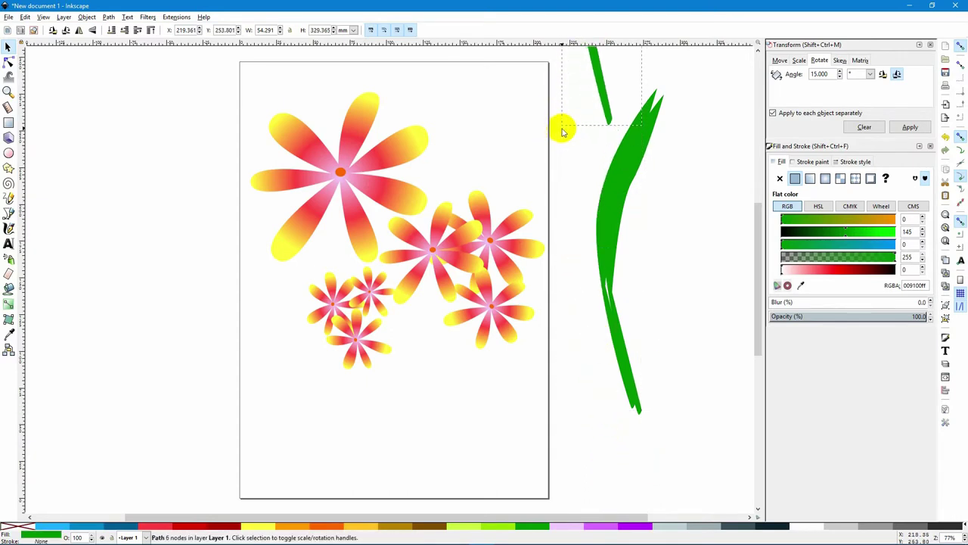
- Shorten the stretched leaf copy, tilt it counterclockwise and join its base to the original leaf's base, spanning about 69 by 206 mm
{"action": "left_click_drag", "start_coordinate": [599, 66], "coordinate": [577, 326]}
{"action": "left_click_drag", "start_coordinate": [567, 152], "coordinate": [615, 143]}
{"action": "left_click", "coordinate": [634, 161]}
{"action": "left_click_drag", "start_coordinate": [667, 99], "coordinate": [621, 121]}
{"action": "left_click_drag", "start_coordinate": [665, 387], "coordinate": [631, 404]}
{"action": "left_click", "coordinate": [676, 285]}
- Resize the second leaf copy to about 49 by 174 mm and set its base on the shared base point
{"action": "left_click", "coordinate": [641, 137]}
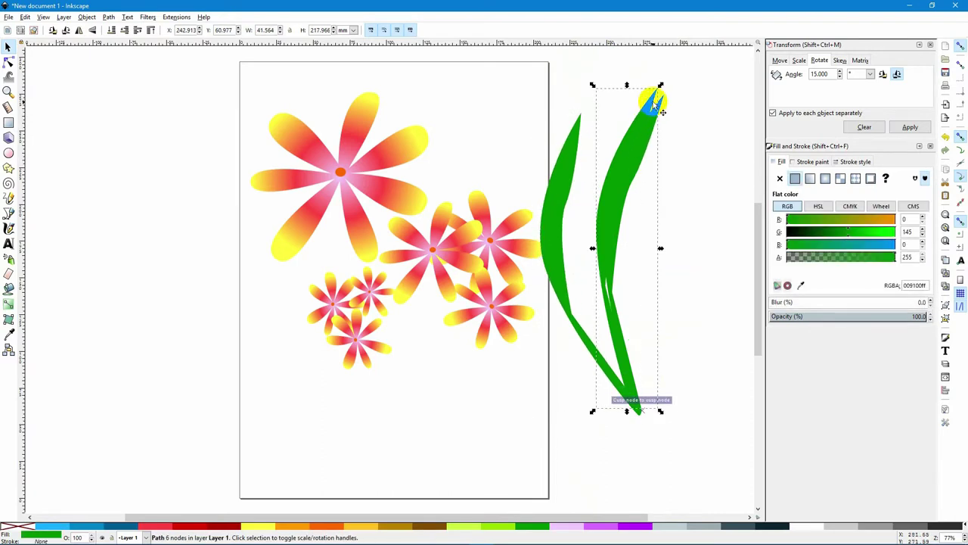
{"action": "left_click_drag", "start_coordinate": [660, 86], "coordinate": [641, 539]}
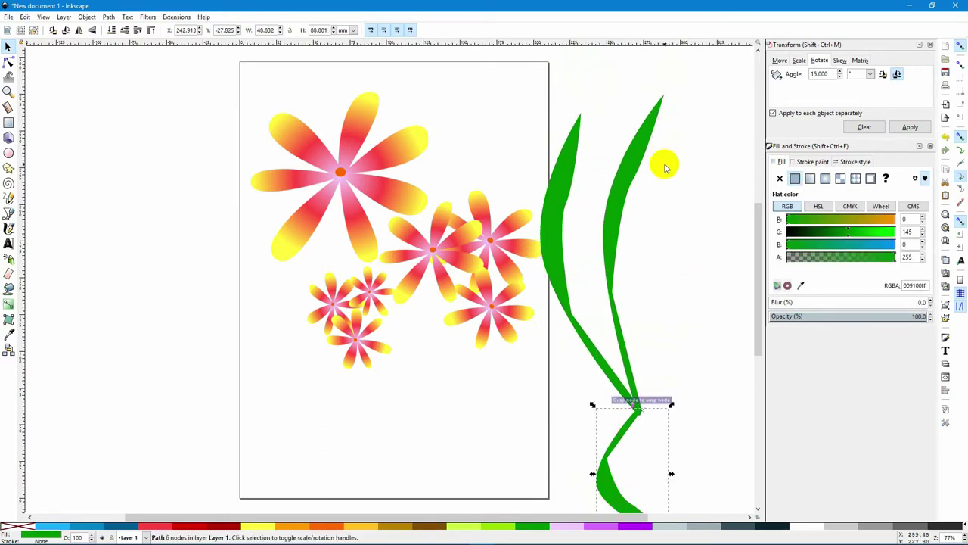
{"action": "left_click_drag", "start_coordinate": [614, 491], "coordinate": [582, 47]}
{"action": "left_click_drag", "start_coordinate": [590, 168], "coordinate": [608, 244]}
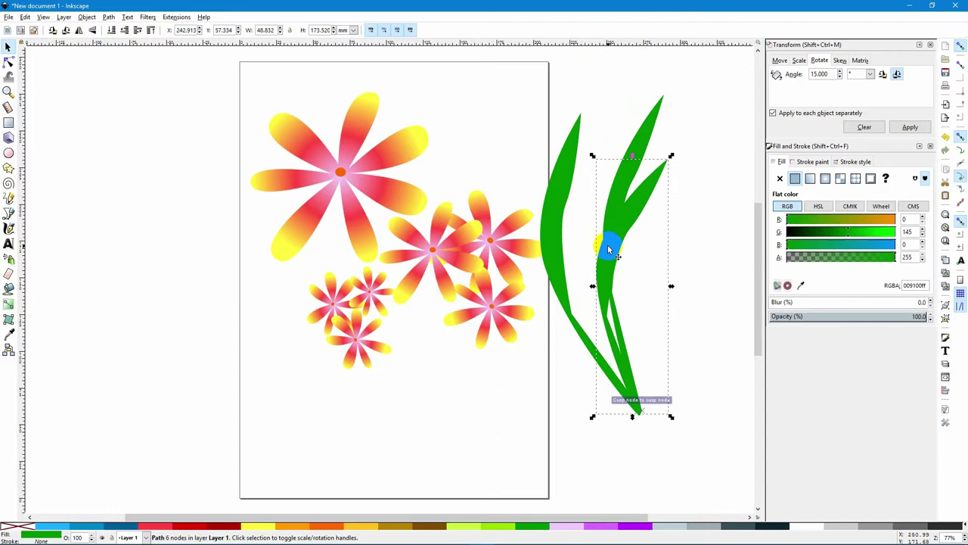
- Tilt the tallest leaf counterclockwise between the other two and realign its base with theirs
{"action": "left_click_drag", "start_coordinate": [643, 129], "coordinate": [642, 128]}
{"action": "left_click_drag", "start_coordinate": [597, 255], "coordinate": [594, 253]}
{"action": "left_click_drag", "start_coordinate": [652, 122], "coordinate": [653, 123]}
{"action": "left_click_drag", "start_coordinate": [666, 87], "coordinate": [640, 78]}
{"action": "left_click", "coordinate": [619, 157]}
{"action": "left_click_drag", "start_coordinate": [619, 157], "coordinate": [588, 155]}
{"action": "left_click", "coordinate": [704, 194]}
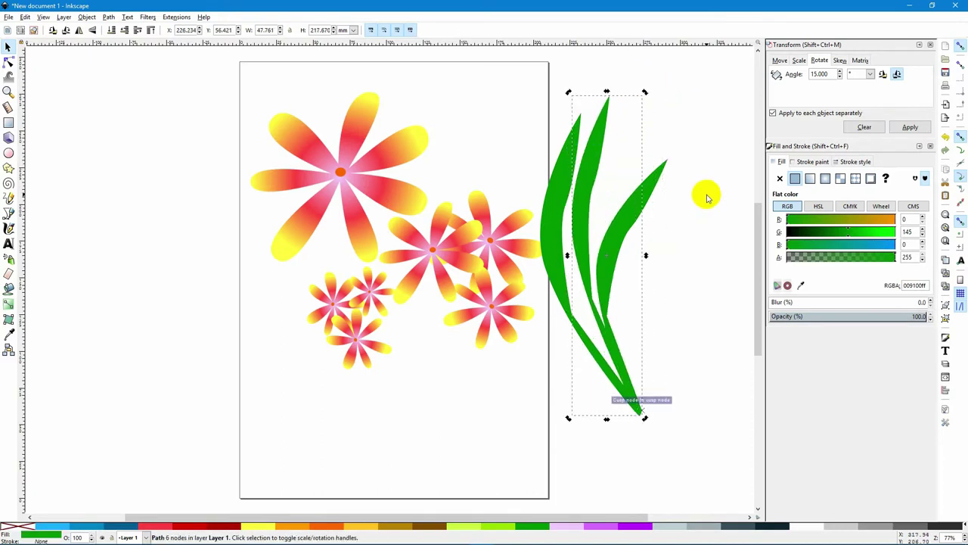
- Narrow the leftmost leaf to about 46 mm, rotate it counterclockwise and put its base back on the shared point
{"action": "left_click", "coordinate": [557, 270]}
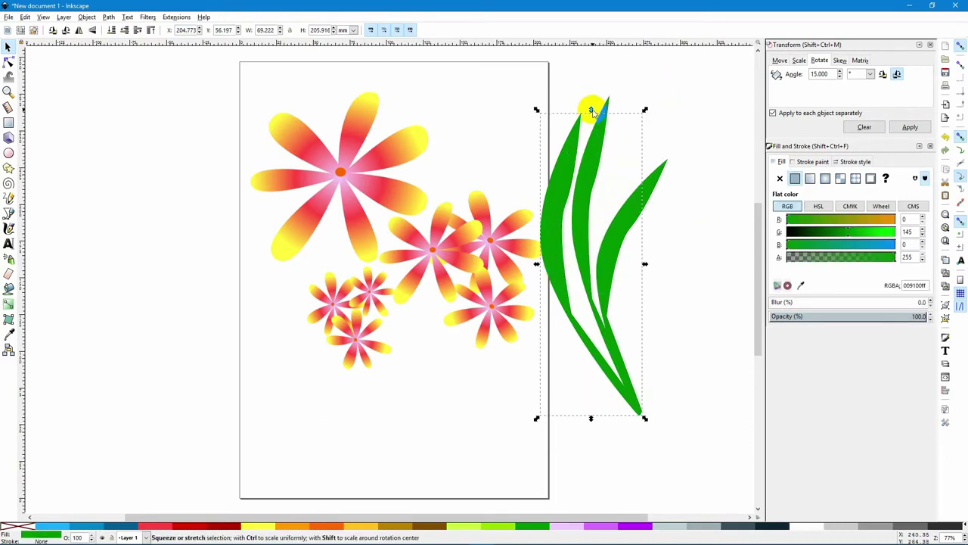
{"action": "mouse_move", "coordinate": [591, 112]}
{"action": "left_mouse_down"}
{"action": "mouse_move", "coordinate": [588, 68]}
{"action": "mouse_move", "coordinate": [589, 118]}
{"action": "mouse_move", "coordinate": [583, 103]}
{"action": "left_mouse_up"}
{"action": "left_click_drag", "start_coordinate": [542, 264], "coordinate": [573, 265]}
{"action": "left_click", "coordinate": [587, 170]}
{"action": "left_click", "coordinate": [595, 147]}
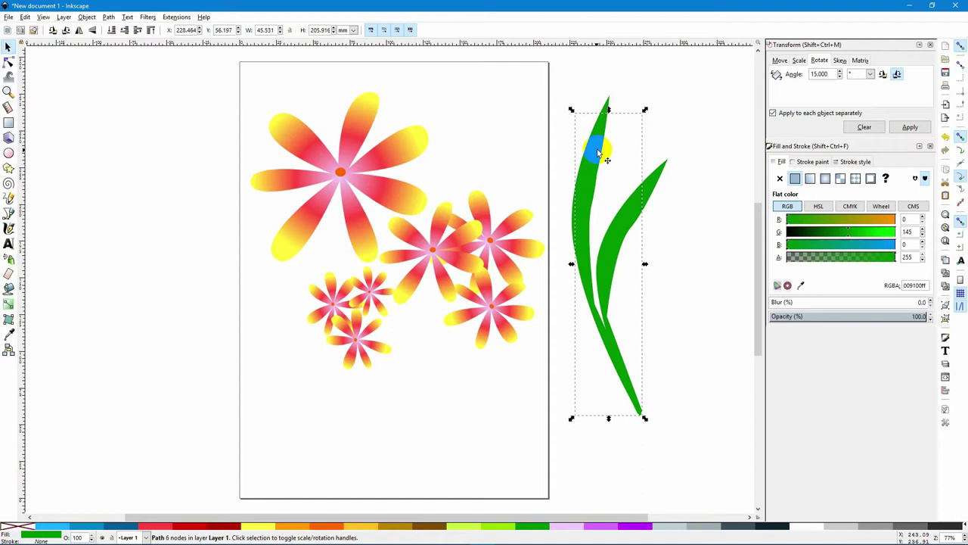
{"action": "left_click_drag", "start_coordinate": [644, 109], "coordinate": [620, 96]}
{"action": "left_click_drag", "start_coordinate": [639, 366], "coordinate": [618, 371]}
{"action": "left_click", "coordinate": [723, 356]}
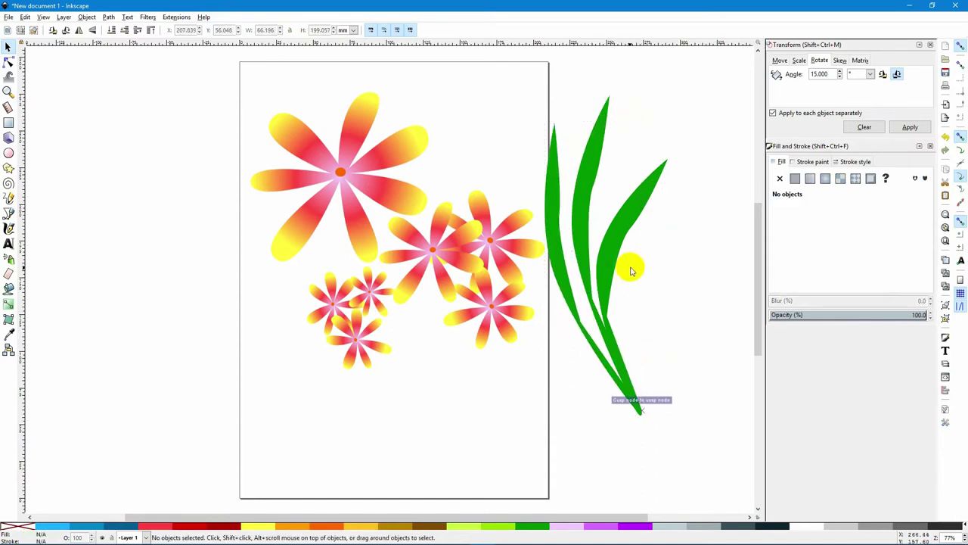
- Fill the shortest, rightmost leaf with the light green Green2 swatch
{"action": "left_click", "coordinate": [621, 236]}
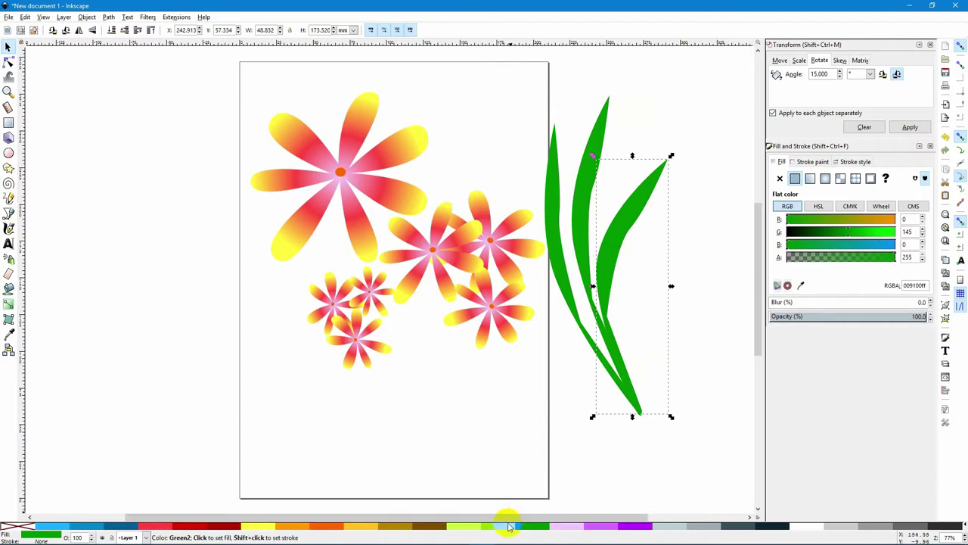
{"action": "left_click", "coordinate": [508, 527]}
{"action": "left_click", "coordinate": [603, 445]}
- Move the leftmost leaf over the light green leaf, rotate it clockwise and align its base with the other leaves
{"action": "left_click", "coordinate": [594, 231]}
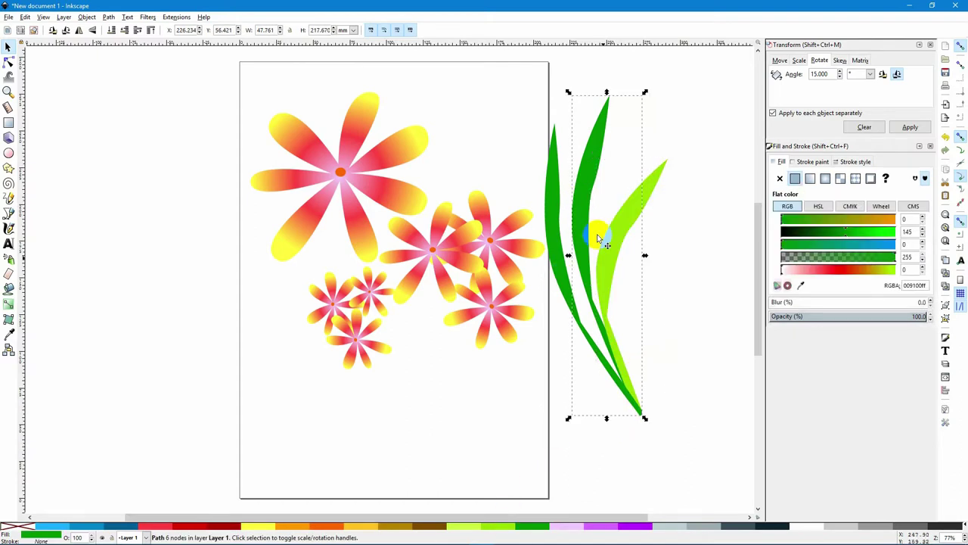
{"action": "left_click_drag", "start_coordinate": [560, 278], "coordinate": [620, 255]}
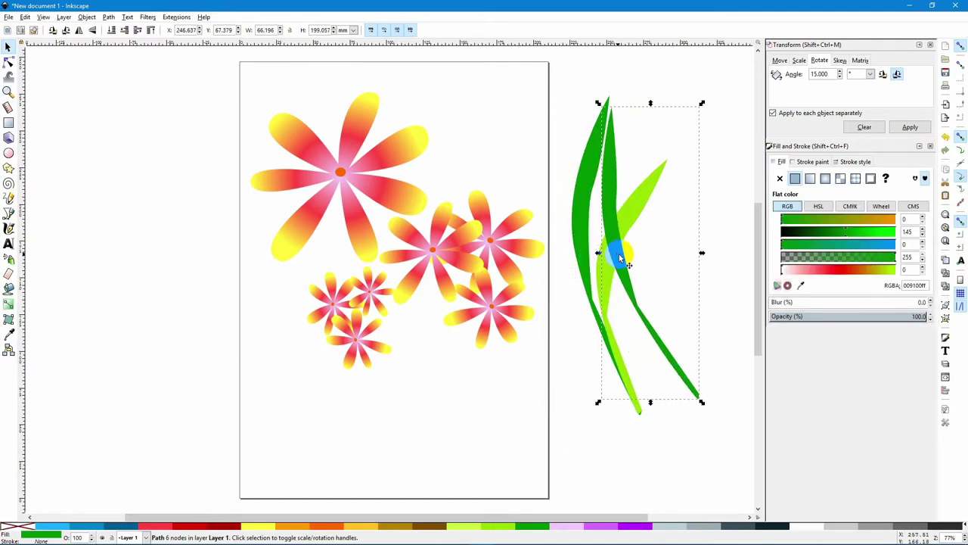
{"action": "left_click", "coordinate": [647, 323]}
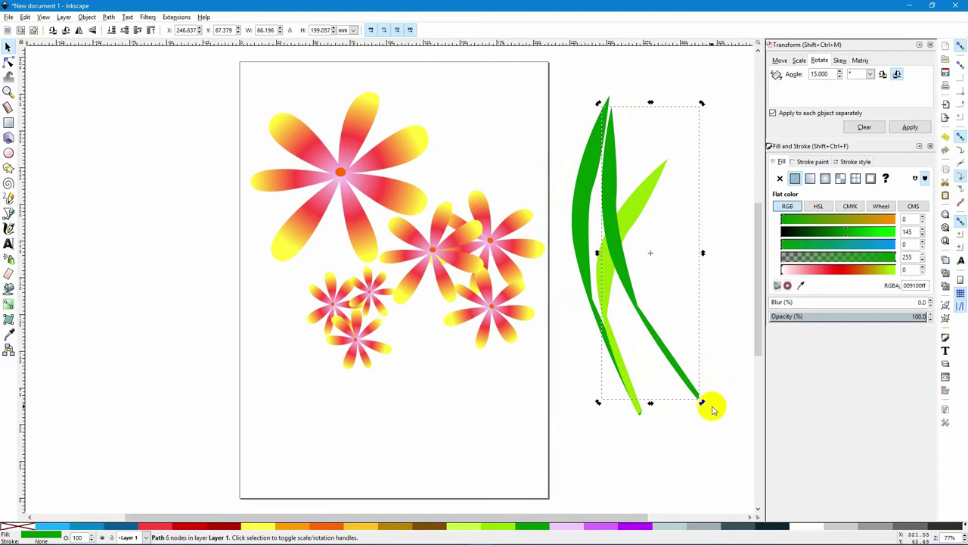
{"action": "left_click_drag", "start_coordinate": [698, 401], "coordinate": [638, 417]}
{"action": "left_click_drag", "start_coordinate": [616, 253], "coordinate": [617, 265]}
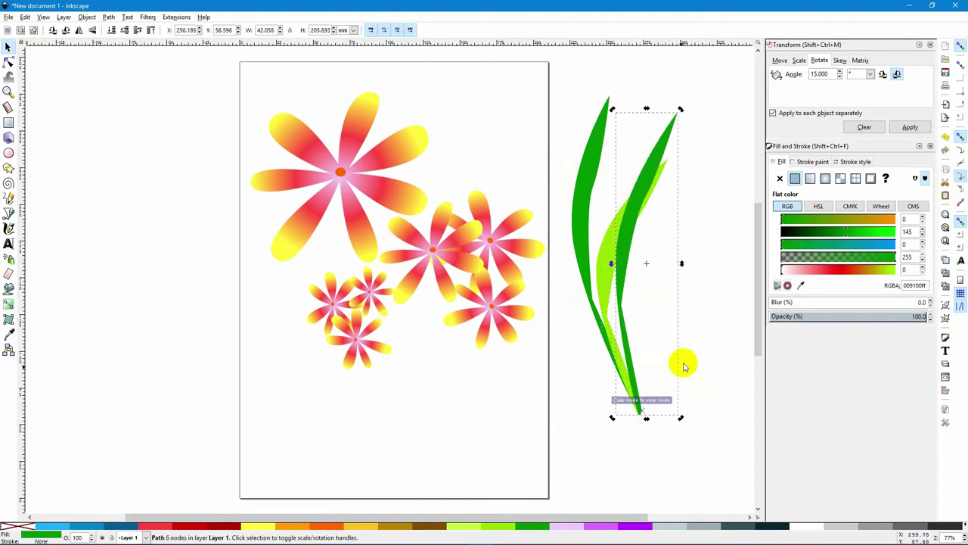
- Send all three leaves to the bottom of the stack and move them onto the page behind the large flower
{"action": "left_click", "coordinate": [598, 449]}
{"action": "mouse_move", "coordinate": [666, 446]}
{"action": "left_mouse_down"}
{"action": "mouse_move", "coordinate": [594, 115]}
{"action": "mouse_move", "coordinate": [568, 85]}
{"action": "mouse_move", "coordinate": [605, 169]}
{"action": "mouse_move", "coordinate": [677, 435]}
{"action": "left_mouse_up"}
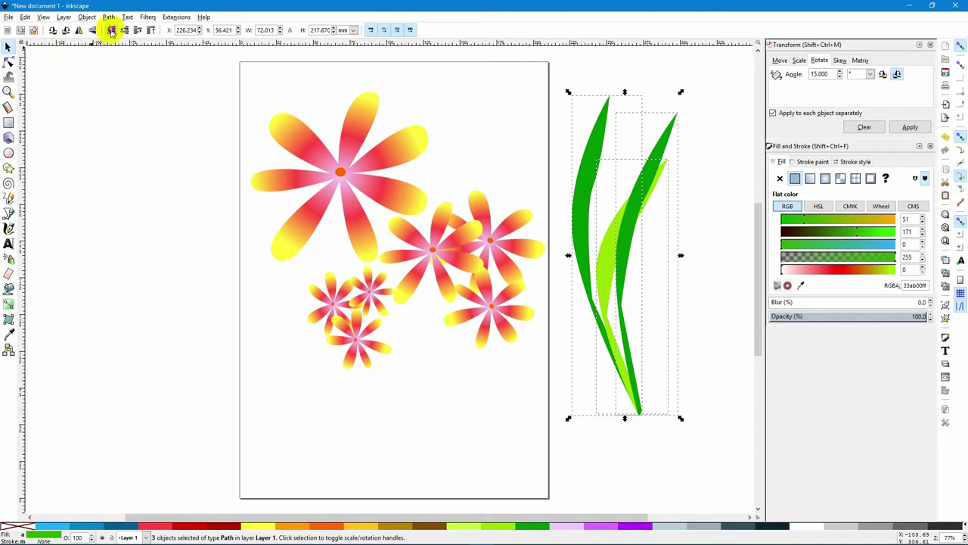
{"action": "left_click_drag", "start_coordinate": [639, 201], "coordinate": [403, 155]}
- Stretch the group of three leaves taller and slimmer, to about 65 by 242 mm
{"action": "left_click_drag", "start_coordinate": [449, 371], "coordinate": [382, 389]}
{"action": "left_click", "coordinate": [506, 411]}
{"action": "left_click", "coordinate": [399, 385]}
{"action": "left_click", "coordinate": [389, 369]}
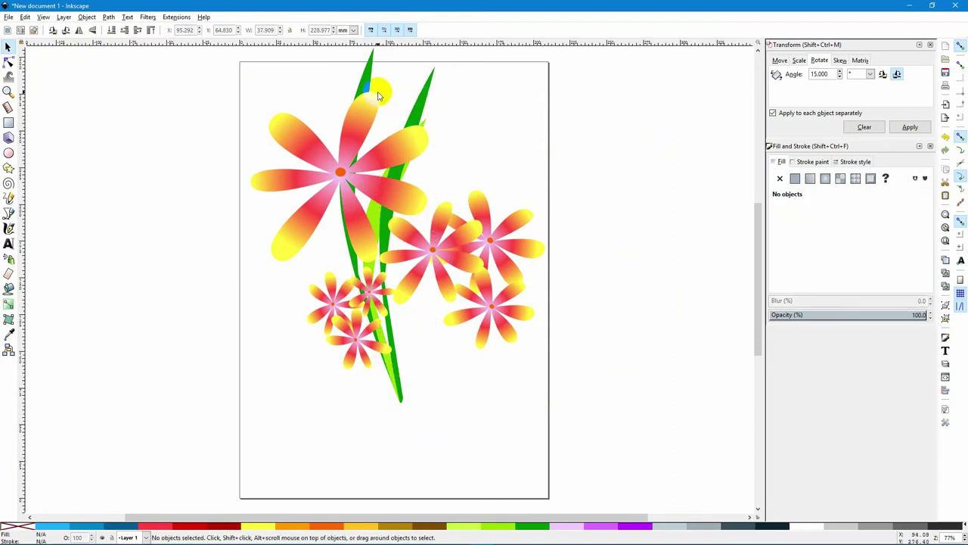
- Copy the two dark green leaves and place the pasted pair off the page to the right
{"action": "left_click", "coordinate": [363, 73]}
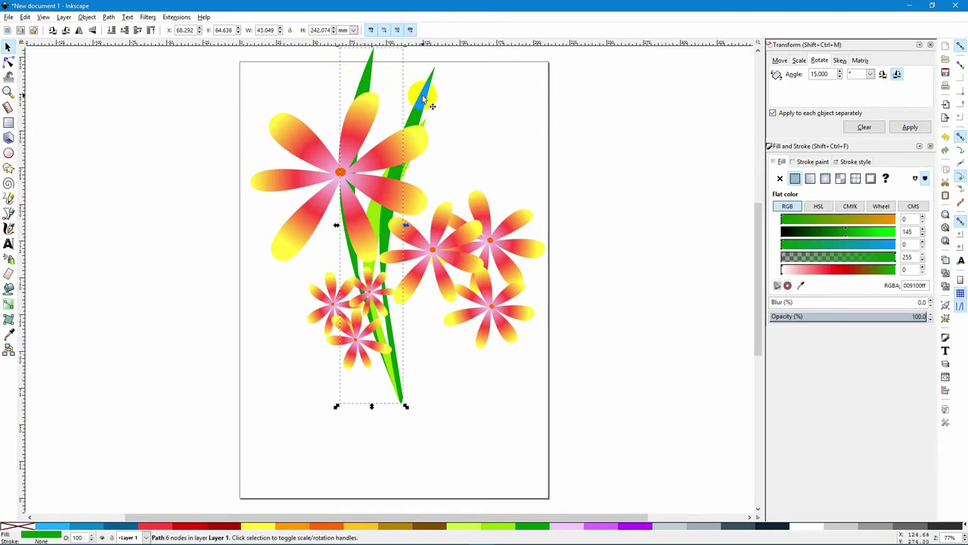
{"action": "left_click", "coordinate": [423, 123], "text": "shift"}
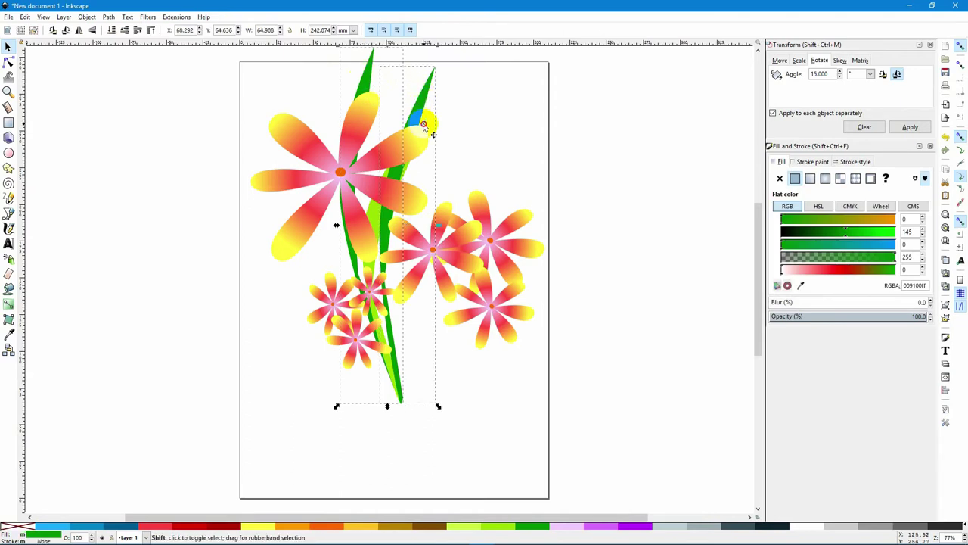
{"action": "left_click", "coordinate": [424, 125], "text": "shift"}
{"action": "left_click", "coordinate": [424, 126], "text": "shift"}
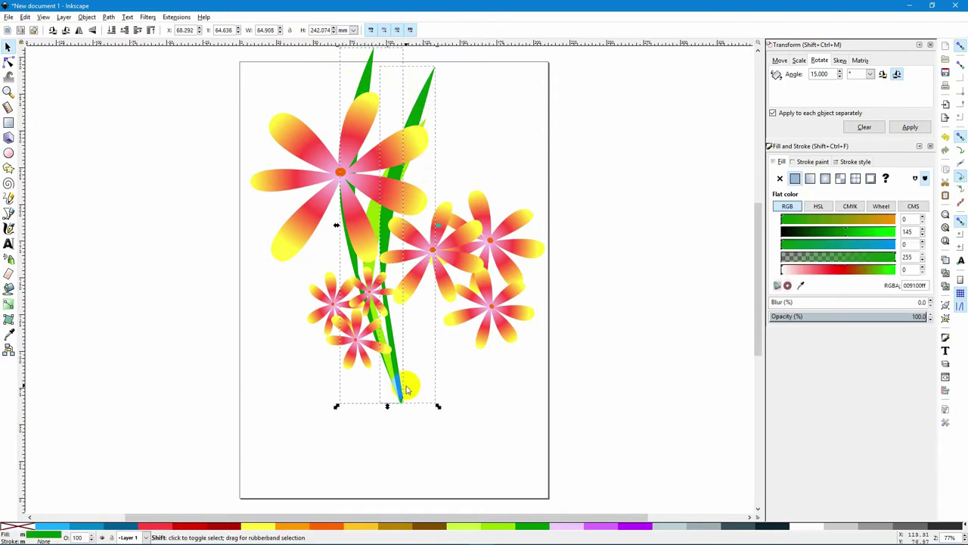
{"action": "key", "text": "ctrl+c"}
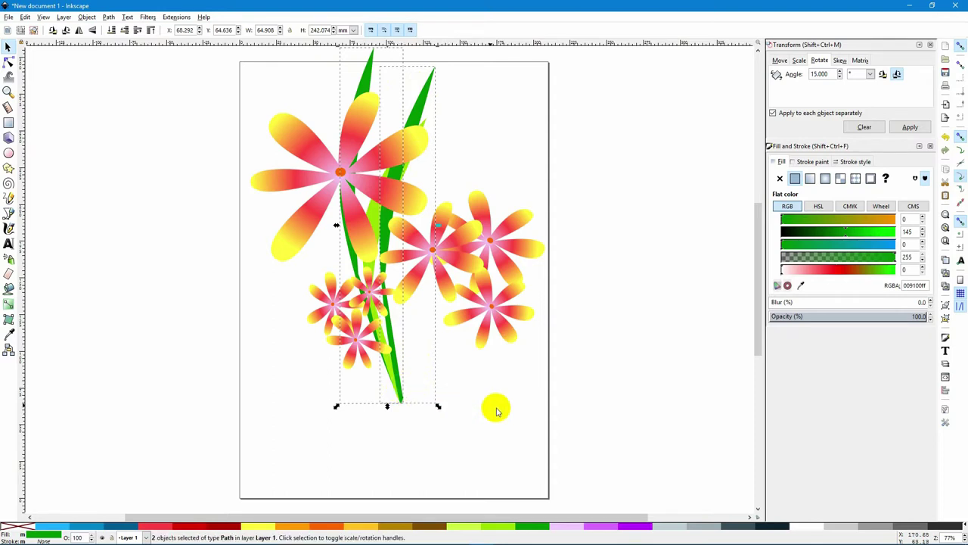
{"action": "key", "text": "ctrl+v"}
{"action": "left_click_drag", "start_coordinate": [467, 411], "coordinate": [628, 403]}
- Mirror the copied leaf pair horizontally, shrink it to about 33 by 152 mm and tilt it clockwise
{"action": "left_click_drag", "start_coordinate": [612, 325], "coordinate": [627, 200]}
{"action": "left_click_drag", "start_coordinate": [647, 108], "coordinate": [629, 241]}
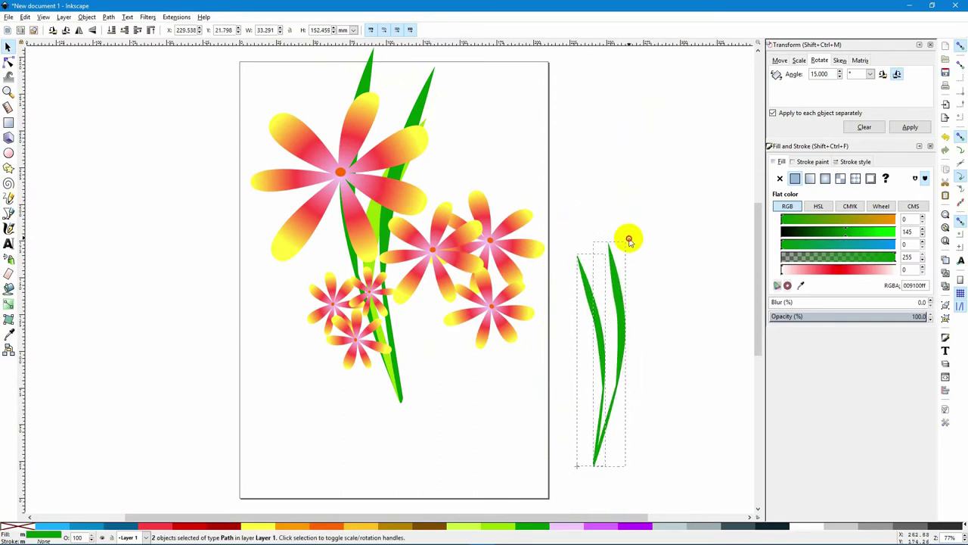
{"action": "left_click_drag", "start_coordinate": [627, 237], "coordinate": [676, 270]}
- Join the copied leaf pair to the other leaves' base and send it behind the right-hand flower cluster
{"action": "left_click_drag", "start_coordinate": [639, 328], "coordinate": [502, 276]}
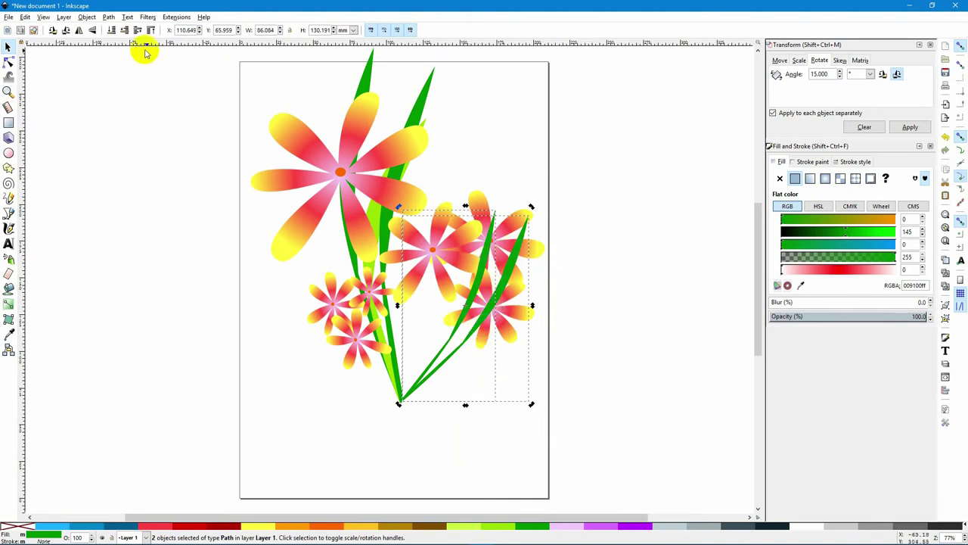
{"action": "left_click", "coordinate": [111, 30]}
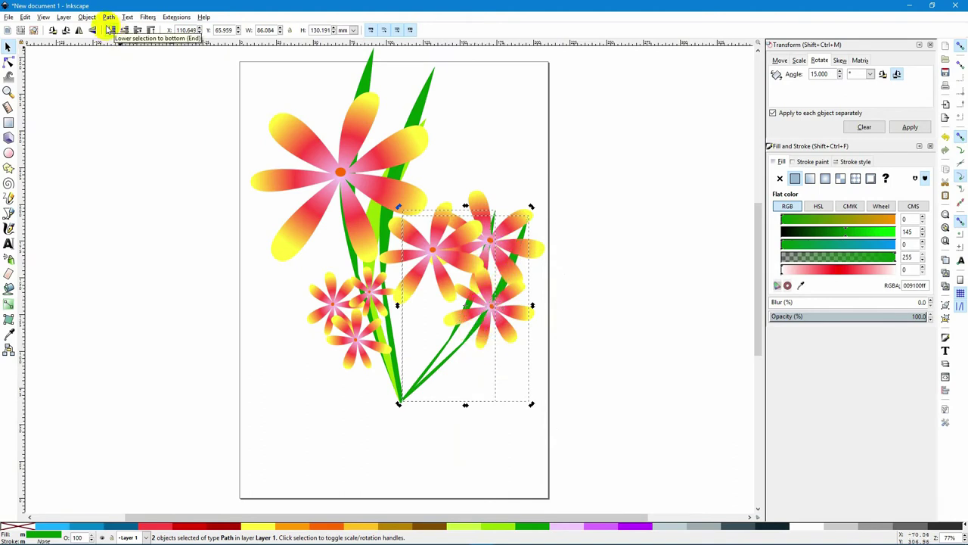
{"action": "left_click", "coordinate": [479, 458]}
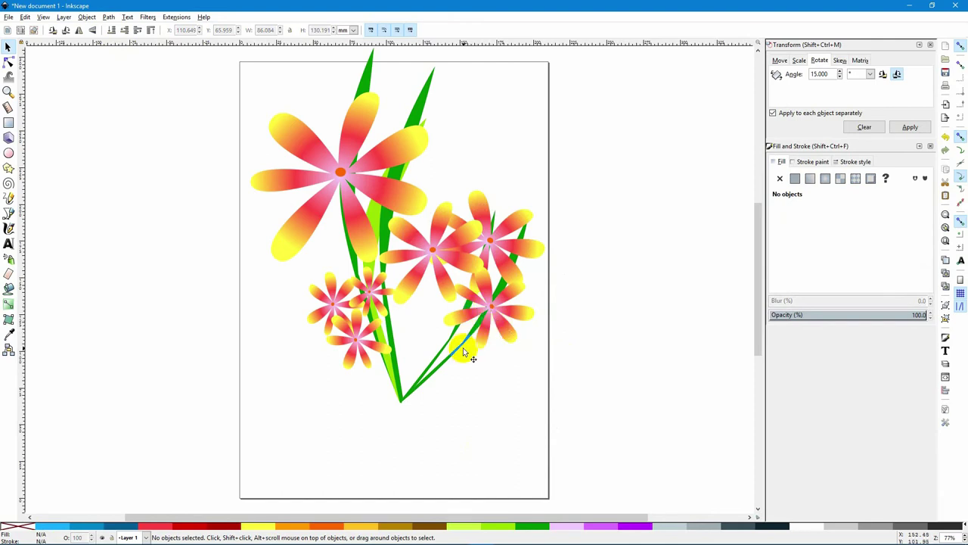
- Extend the inner copied leaf above the right-hand cluster and raise the outer copied leaf in front of the flowers
{"action": "left_click", "coordinate": [481, 341]}
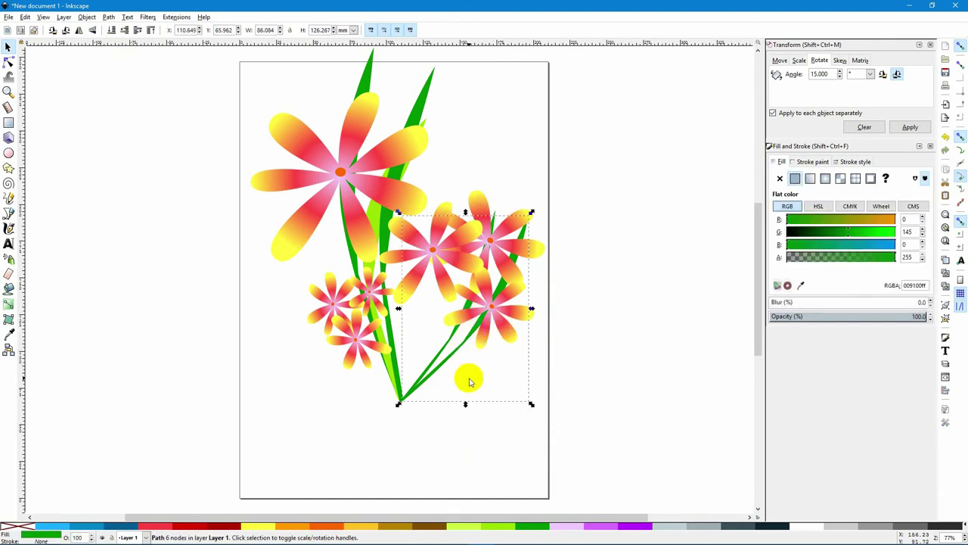
{"action": "left_click", "coordinate": [455, 447]}
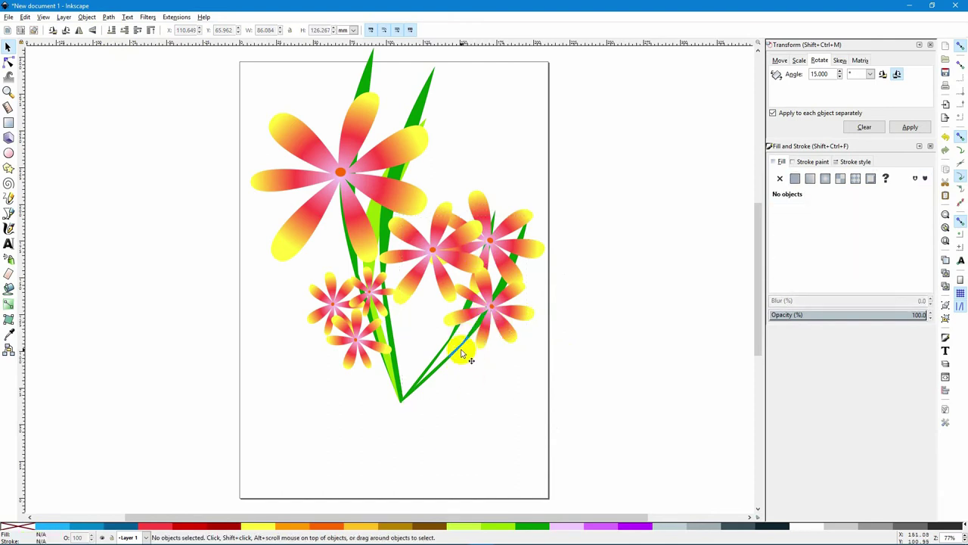
{"action": "left_click", "coordinate": [457, 337]}
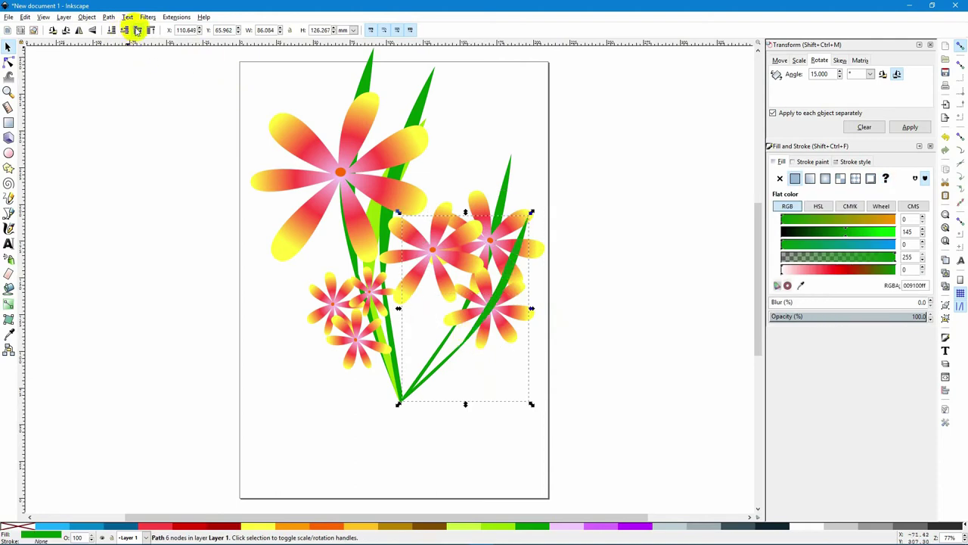
{"action": "left_click", "coordinate": [500, 367]}
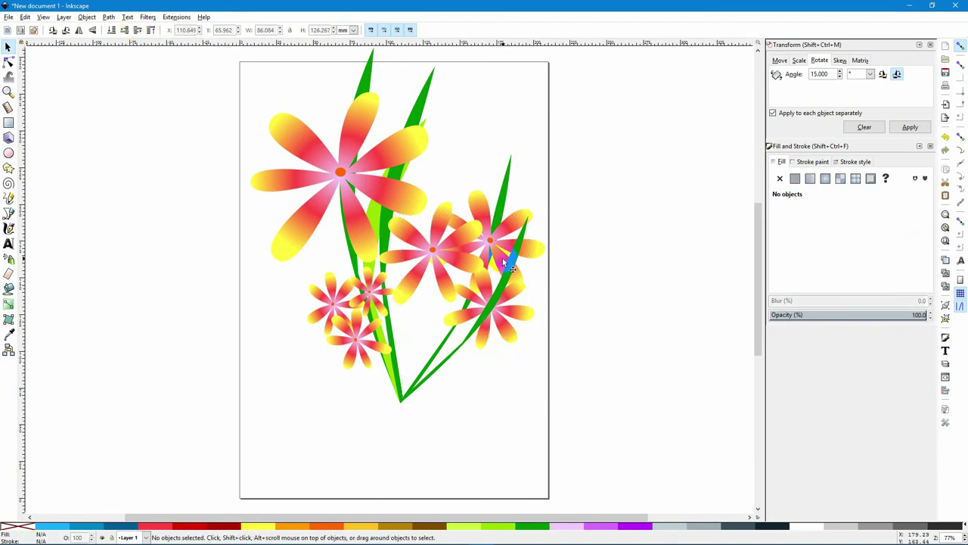
- Raise the lowest flower of the right-hand cluster in front of the outer leaf
{"action": "left_click", "coordinate": [511, 258]}
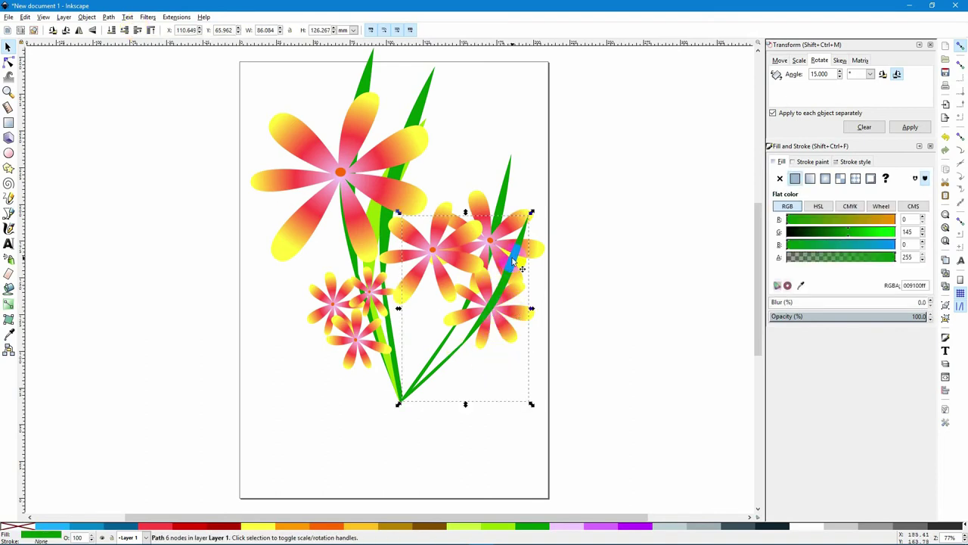
{"action": "left_click", "coordinate": [501, 363]}
{"action": "left_click", "coordinate": [511, 307]}
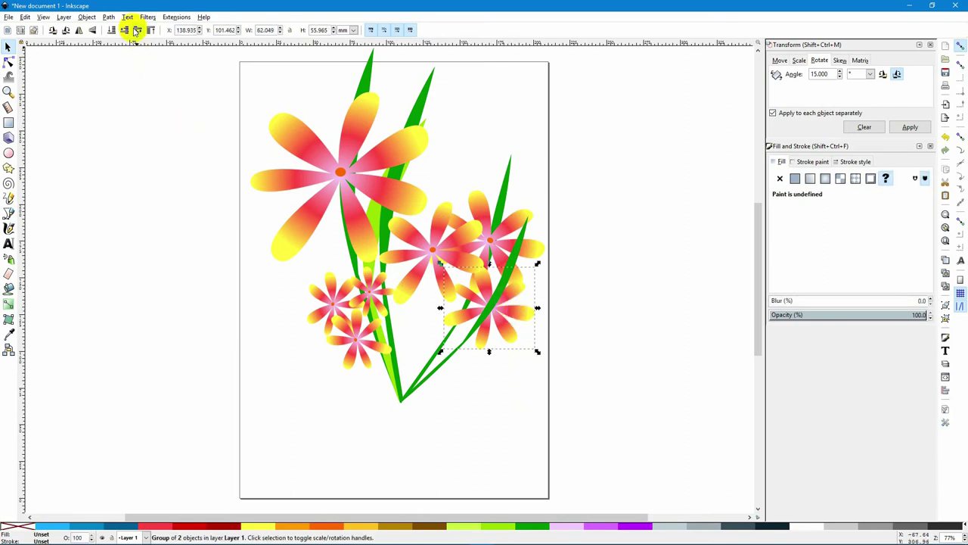
{"action": "left_click", "coordinate": [491, 415]}
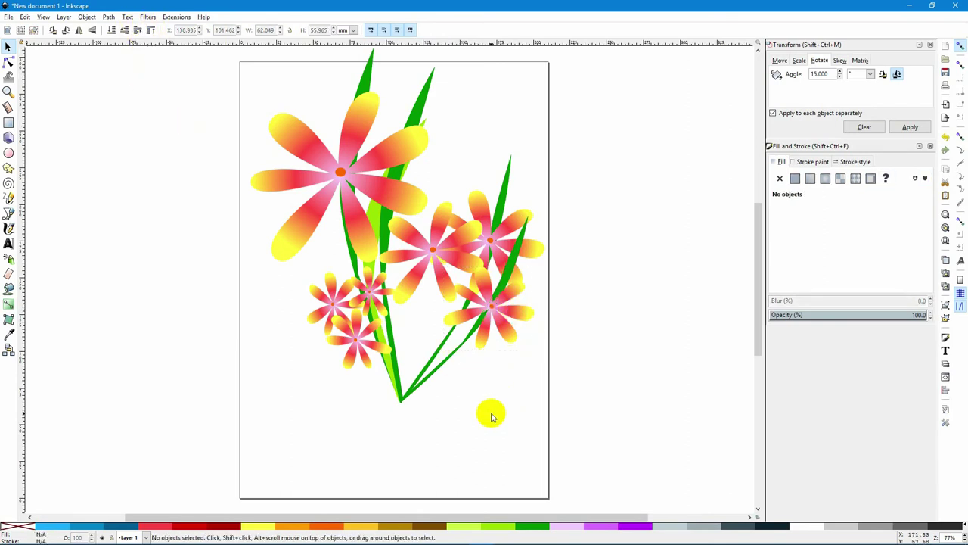
- Shrink the whole flower and leaf arrangement to about 149 by 180 mm and centre it across the upper part of the page
{"action": "left_click", "coordinate": [302, 218]}
{"action": "mouse_move", "coordinate": [303, 216]}
{"action": "left_mouse_down"}
{"action": "mouse_move", "coordinate": [368, 113]}
{"action": "mouse_move", "coordinate": [345, 140]}
{"action": "mouse_move", "coordinate": [321, 124]}
{"action": "left_mouse_up"}
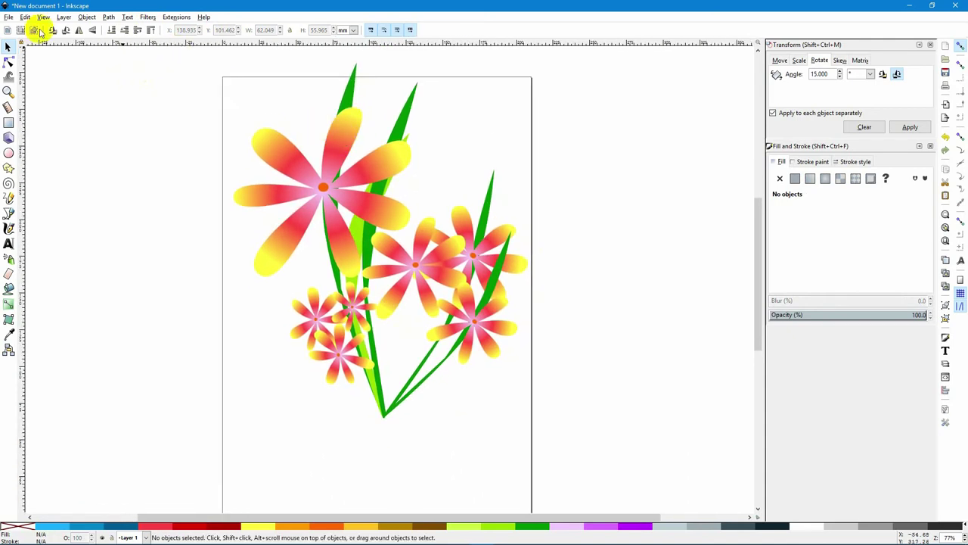
{"action": "left_click_drag", "start_coordinate": [176, 59], "coordinate": [567, 451]}
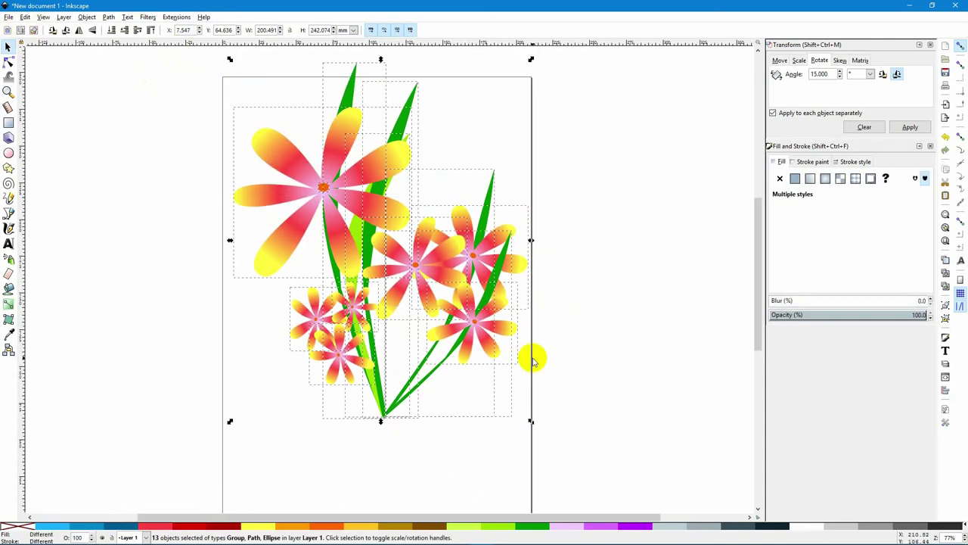
{"action": "left_click_drag", "start_coordinate": [531, 61], "coordinate": [454, 136]}
{"action": "left_click_drag", "start_coordinate": [343, 232], "coordinate": [369, 181]}
{"action": "left_click", "coordinate": [603, 248]}
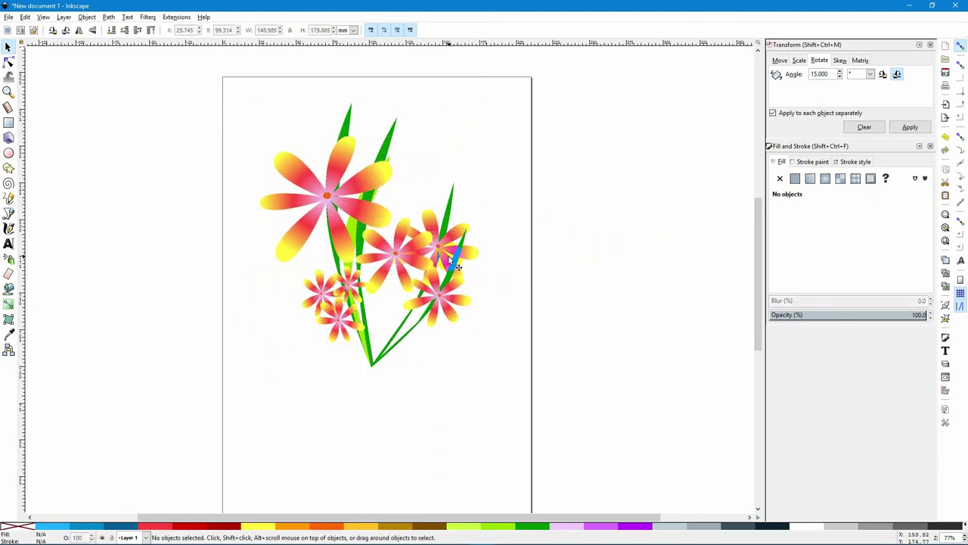
{"action": "scroll", "coordinate": [603, 248], "scroll_direction": "left", "scroll_amount": 5}
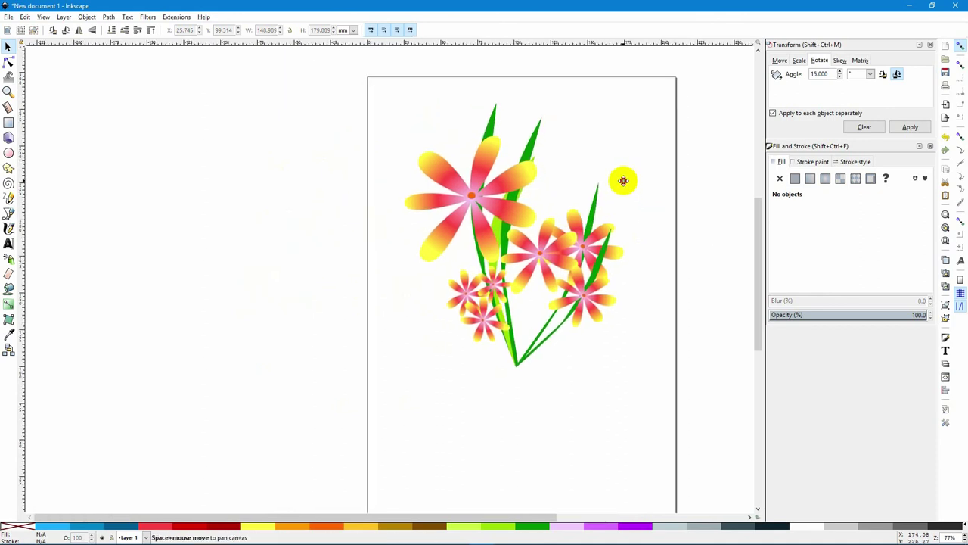
{"action": "scroll", "coordinate": [623, 179], "scroll_direction": "right", "scroll_amount": 4}
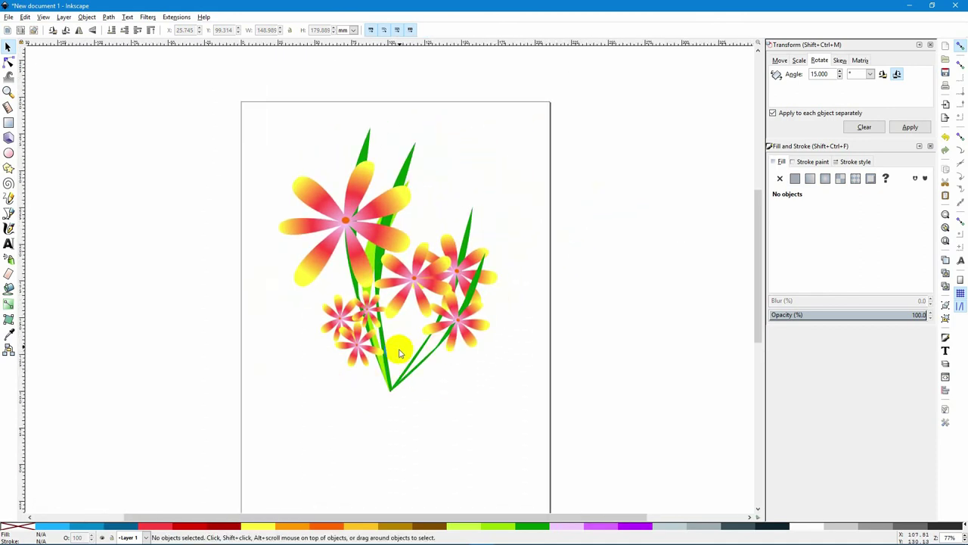
{"action": "left_click_drag", "start_coordinate": [486, 350], "coordinate": [497, 307]}
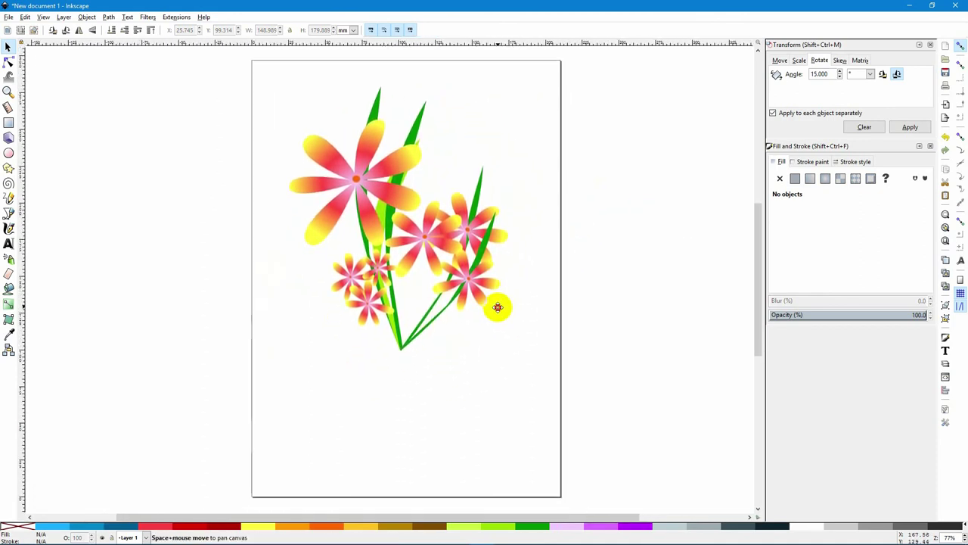